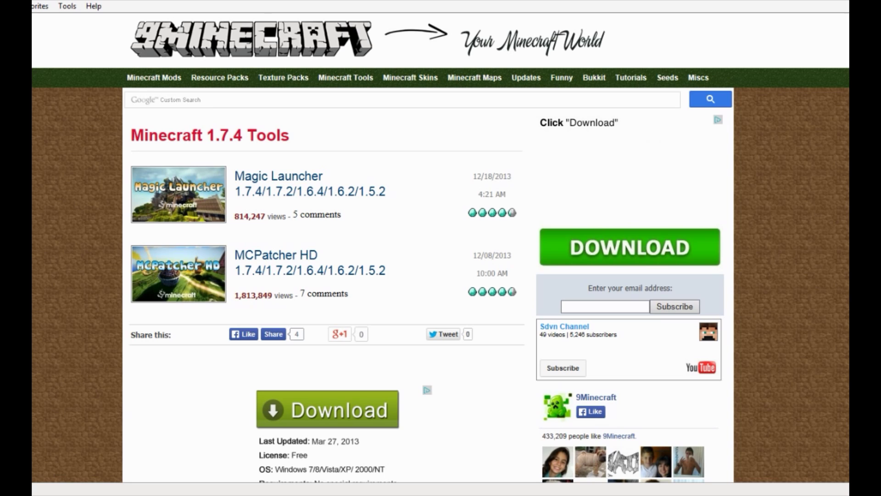
- Open the Magic Launcher page and download the Windows version for 1.7+ from Server 1
mouse_move(345, 77)
left_click(278, 176)
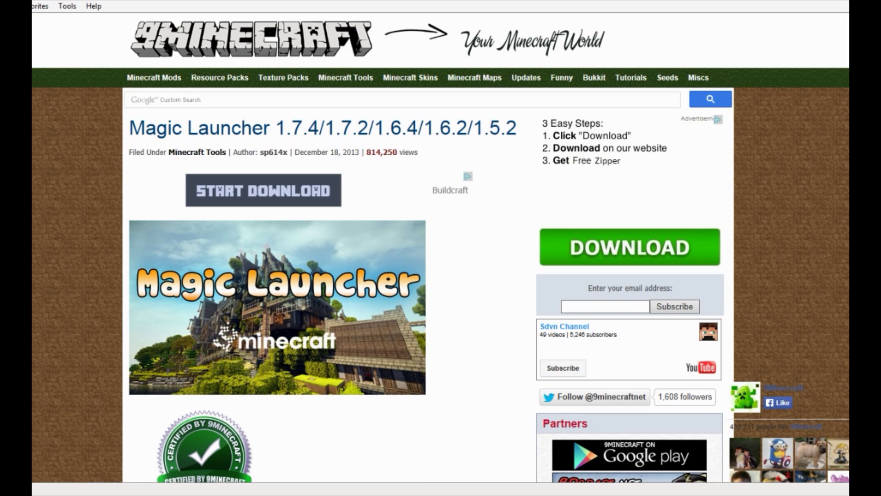
scroll(441, 248, "down", 6)
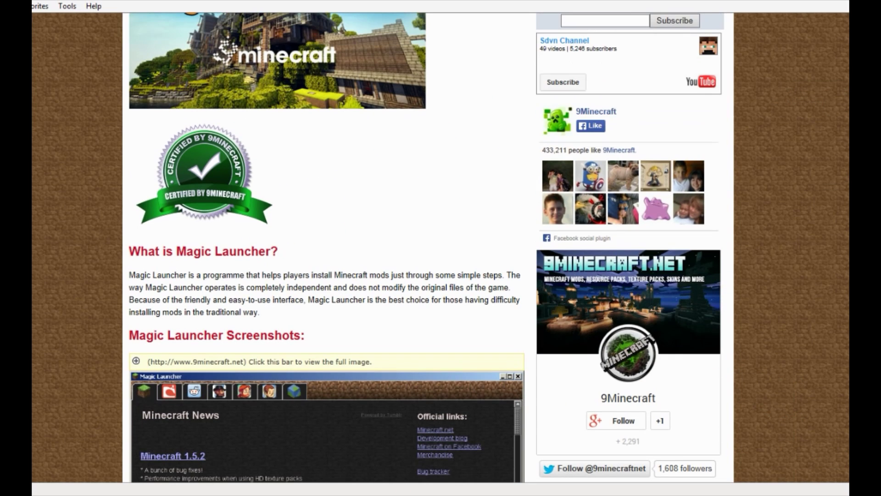
scroll(440, 248, "up", 6)
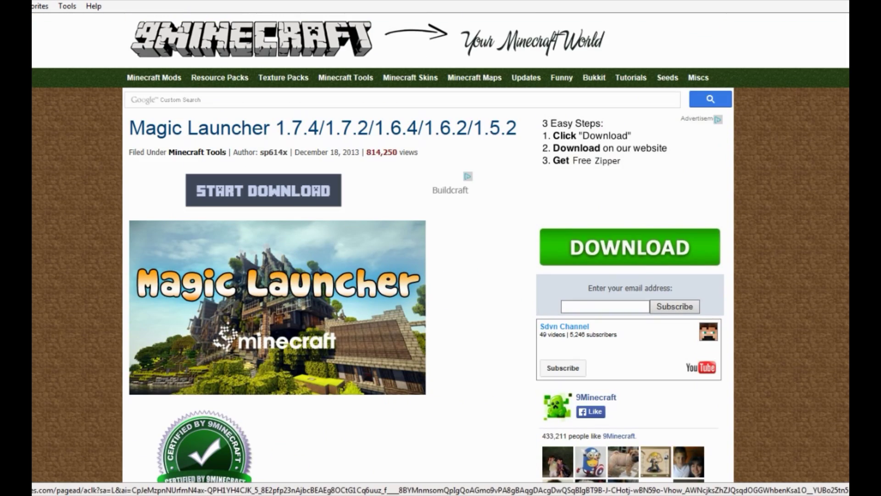
scroll(440, 247, "down", 1)
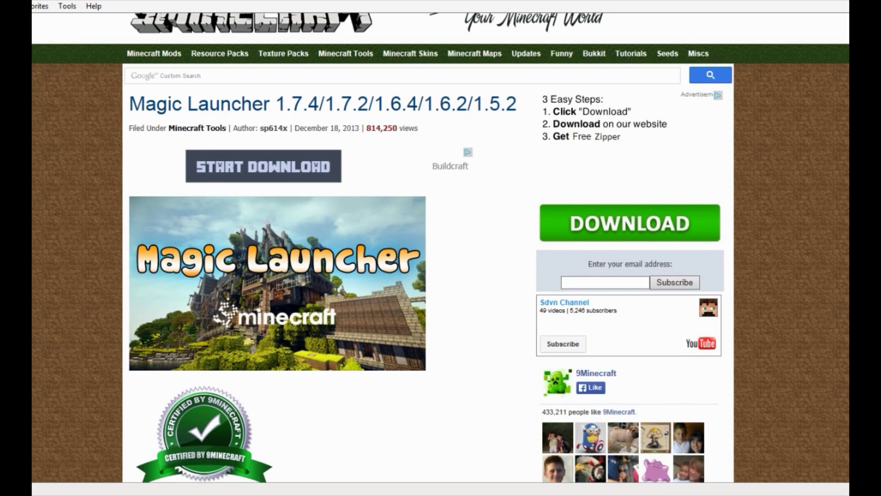
scroll(441, 248, "down", 20)
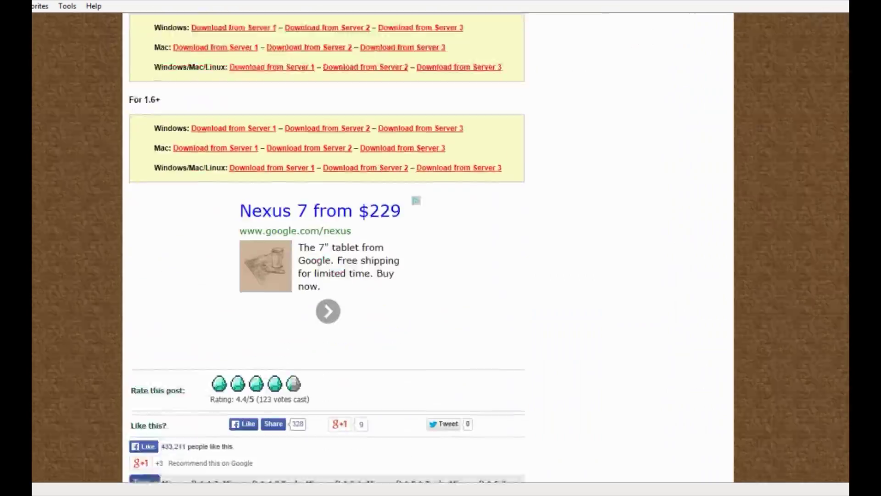
scroll(234, 130, "down", 1)
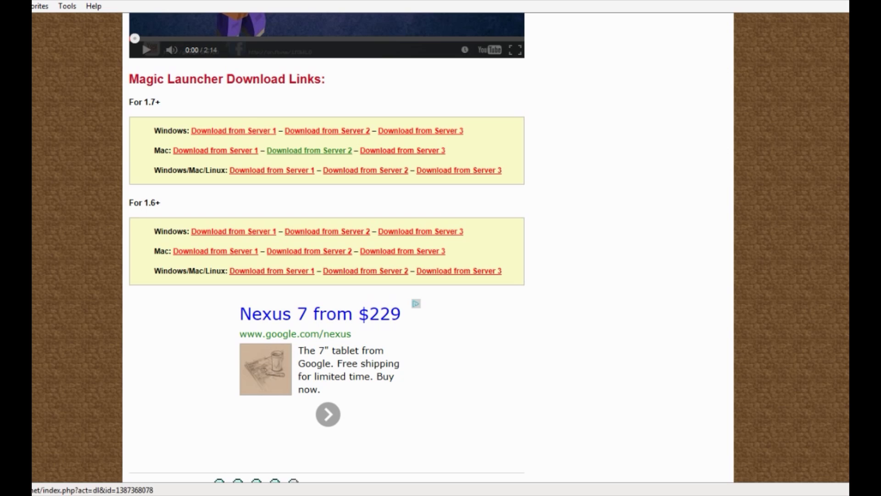
left_click(233, 130)
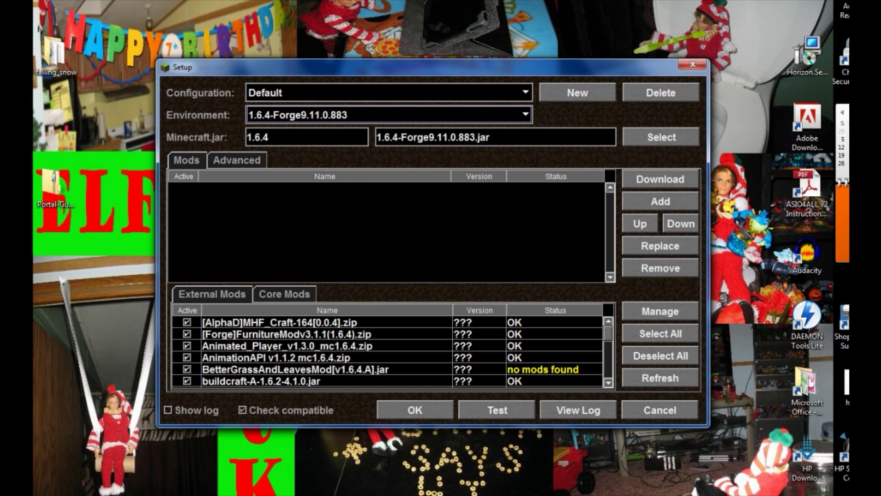
- Move the Setup and Magic Launcher windows apart to uncover the Minecraft and Magic Launcher icons on the desktop
left_click_drag(386, 71, 0, 75)
left_click_drag(367, 68, 823, 75)
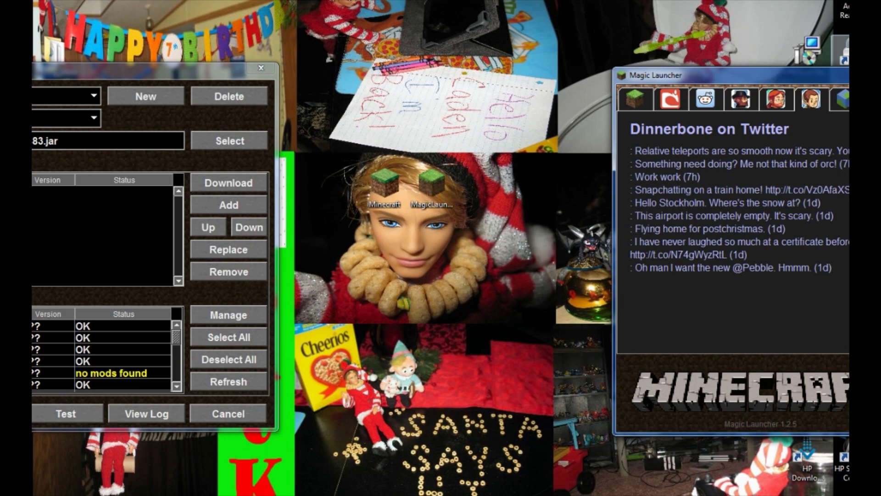
left_click_drag(846, 77, 535, 44)
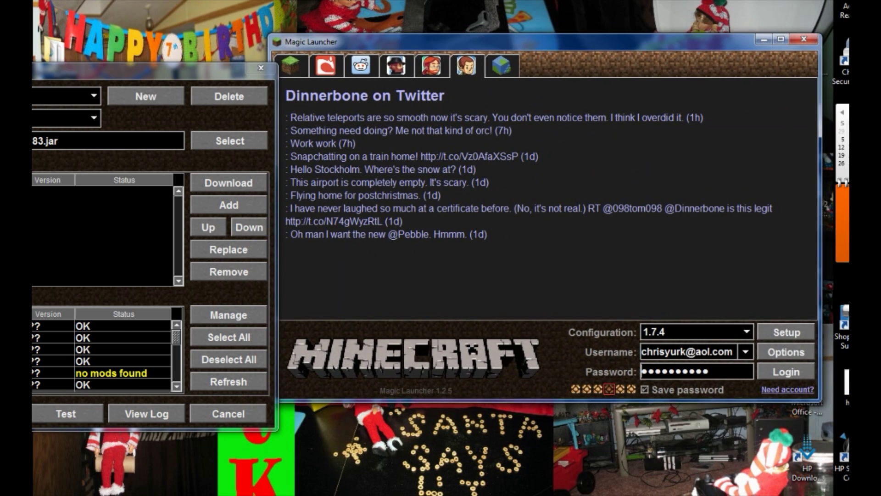
left_click_drag(66, 71, 301, 70)
left_click_drag(666, 45, 880, 63)
left_click_drag(384, 72, 93, 41)
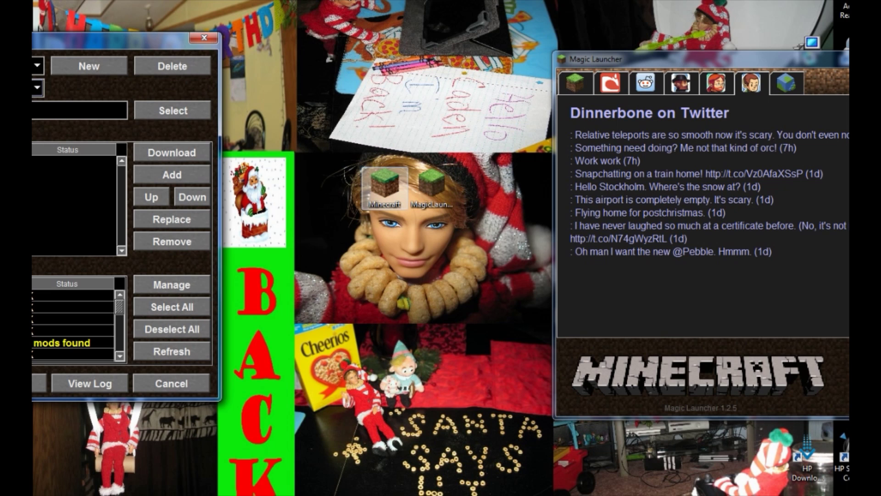
- Run Minecraft from the desktop to view the Minecraft Launcher's update notes, and close the launcher
double_click(385, 187)
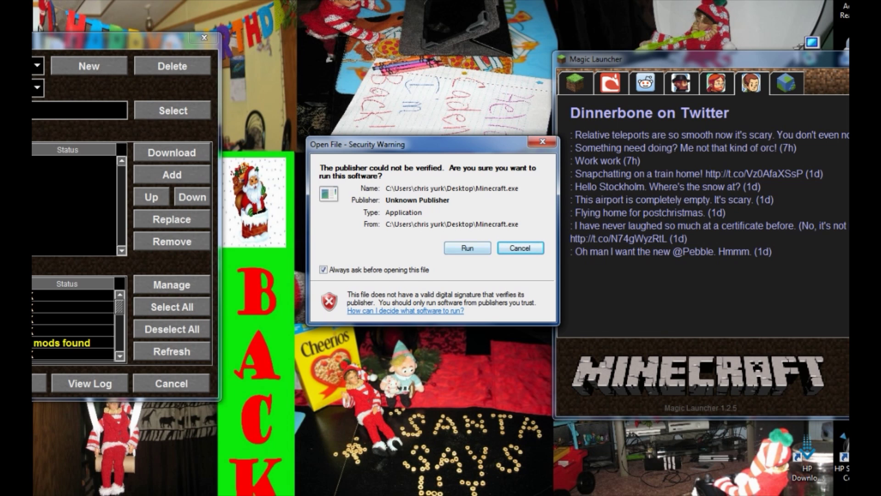
left_click(467, 247)
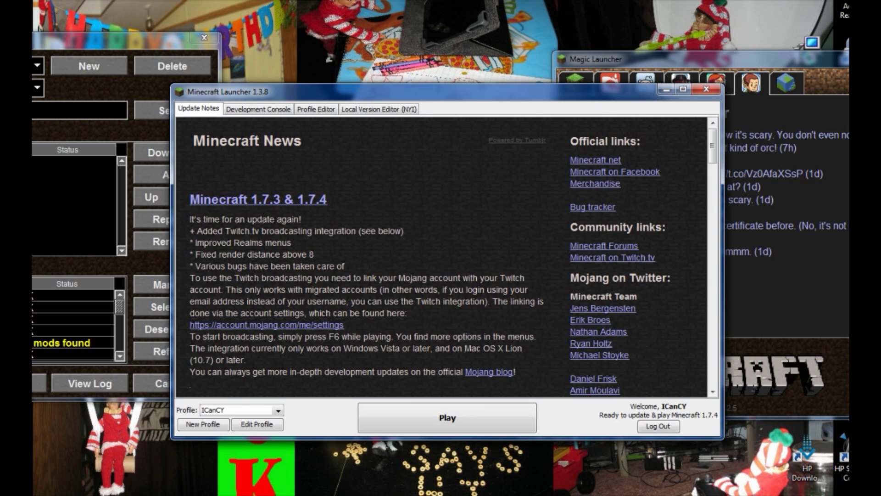
left_click_drag(475, 95, 433, 33)
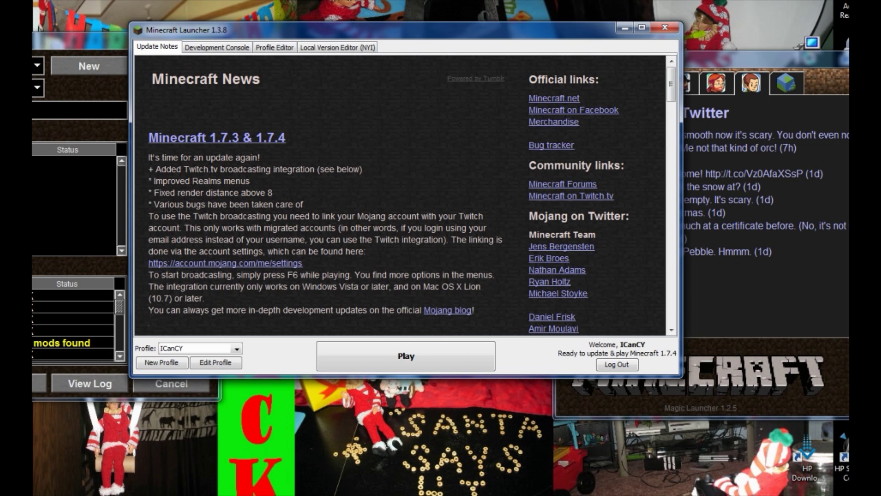
left_click_drag(466, 34, 462, 19)
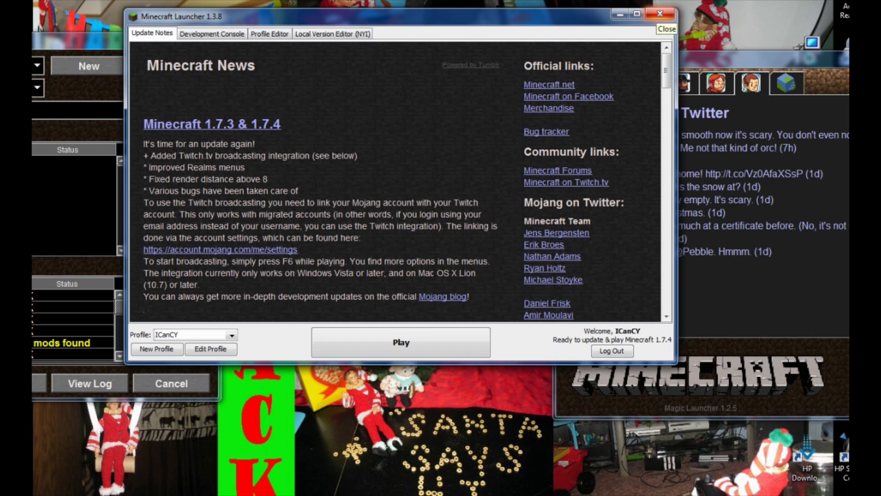
left_click(659, 14)
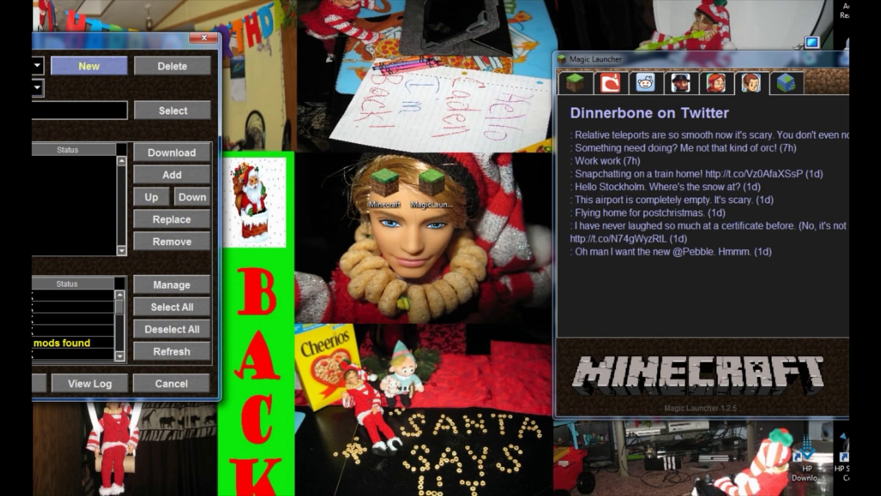
- Bring the Setup and Magic Launcher windows back into view, with Setup overlapping the launcher
left_click_drag(81, 39, 357, 41)
left_click_drag(775, 59, 570, 44)
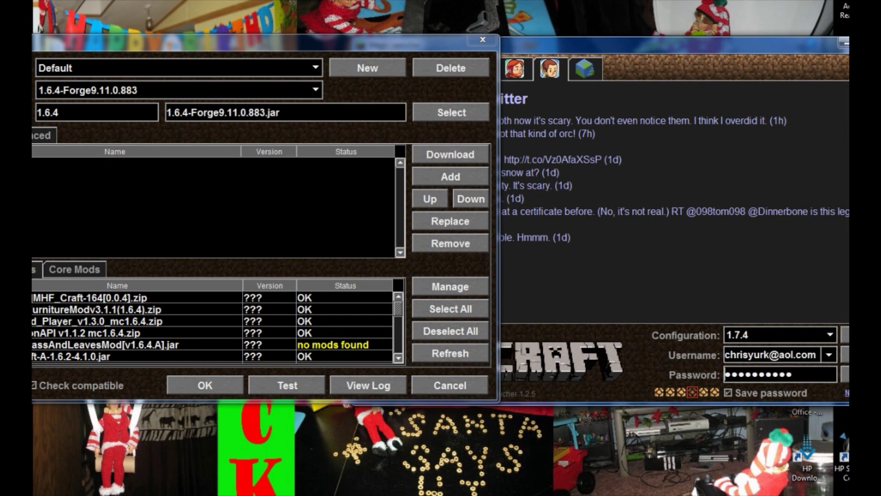
left_click_drag(242, 39, 302, 38)
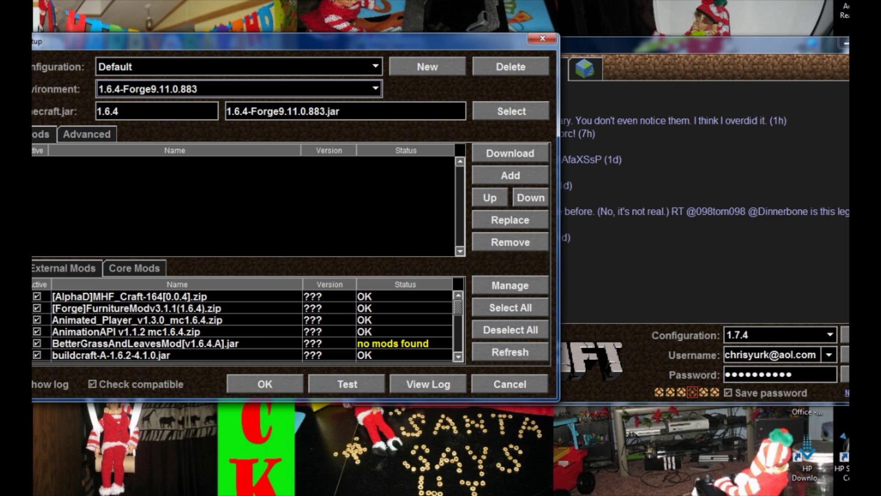
- Request the Forge 9.11.1.965 installer for Minecraft 1.6.4 from the Forge downloads page, staying on the ad page and dismissing its download pop-up
mouse_move(239, 495)
left_click(166, 444)
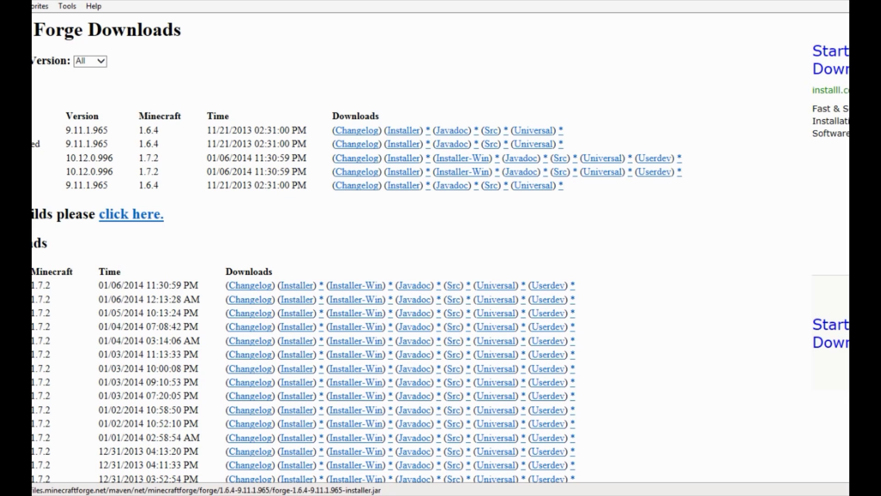
left_click(403, 130)
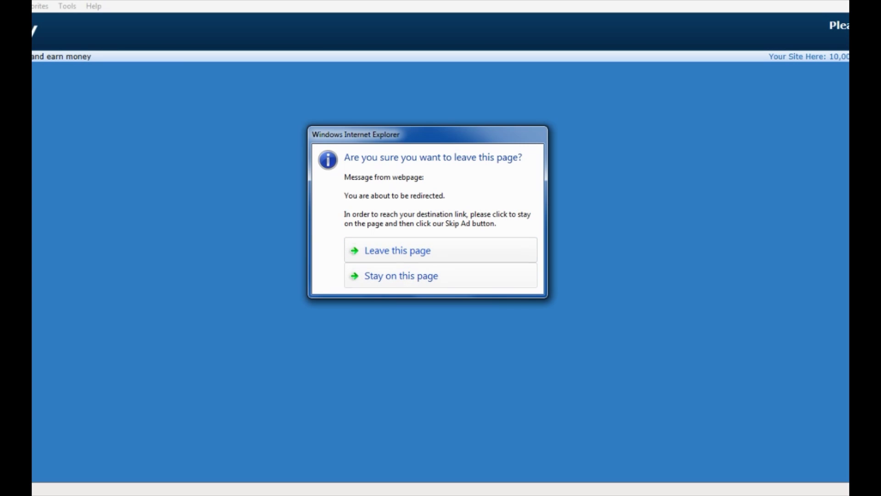
left_click(441, 274)
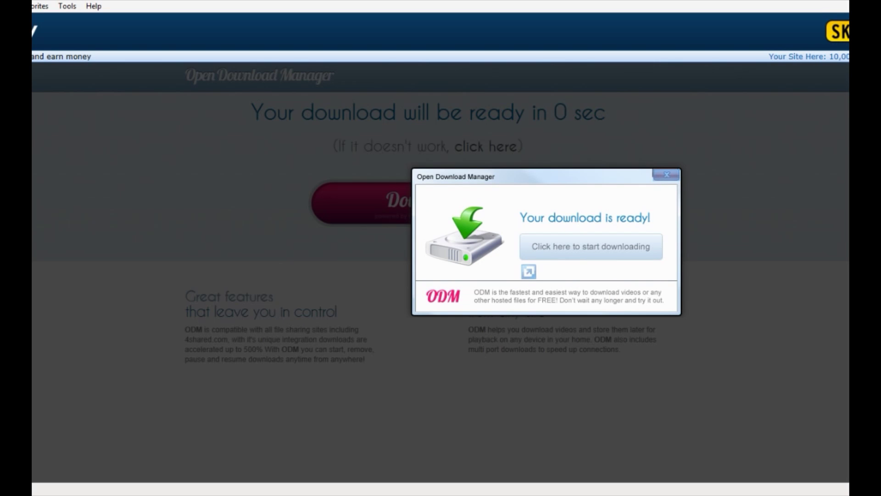
left_click(666, 174)
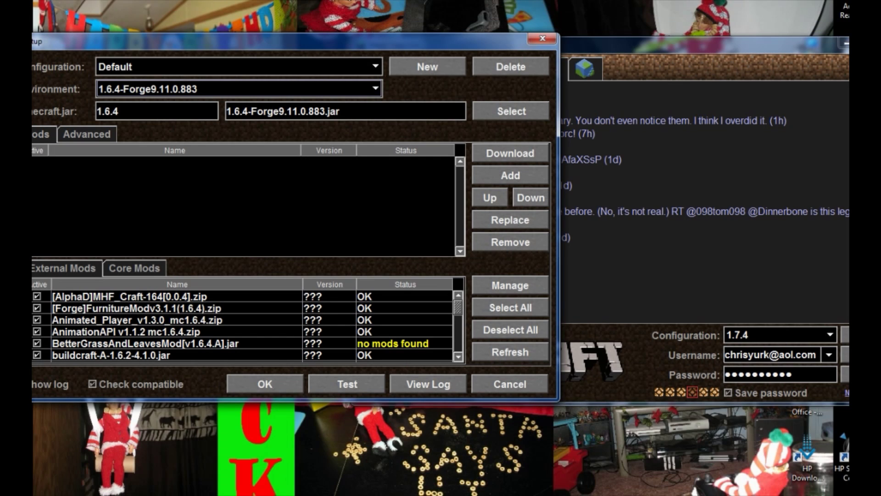
- Open minecraftforge-installer-1.6.4-9.11.0.883 from the Downloads folder with Java(TM) Platform SE binary to view the Forge installer, and close it without installing
mouse_move(80, 493)
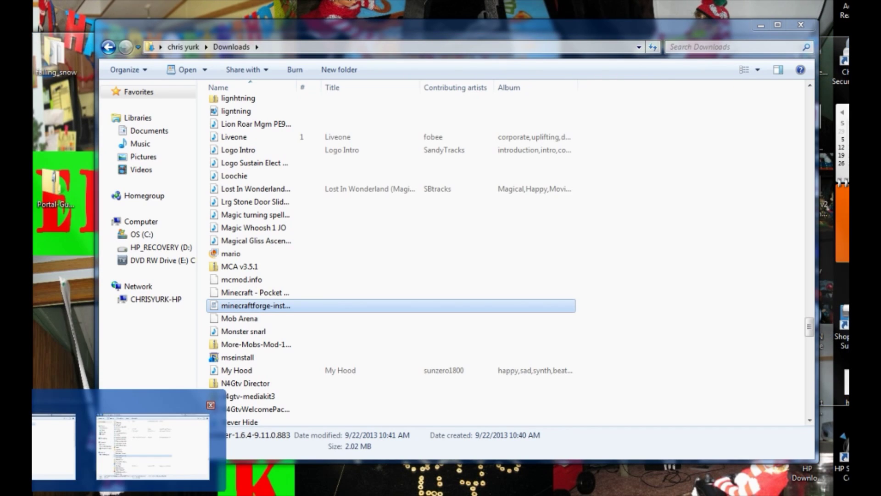
left_click(151, 445)
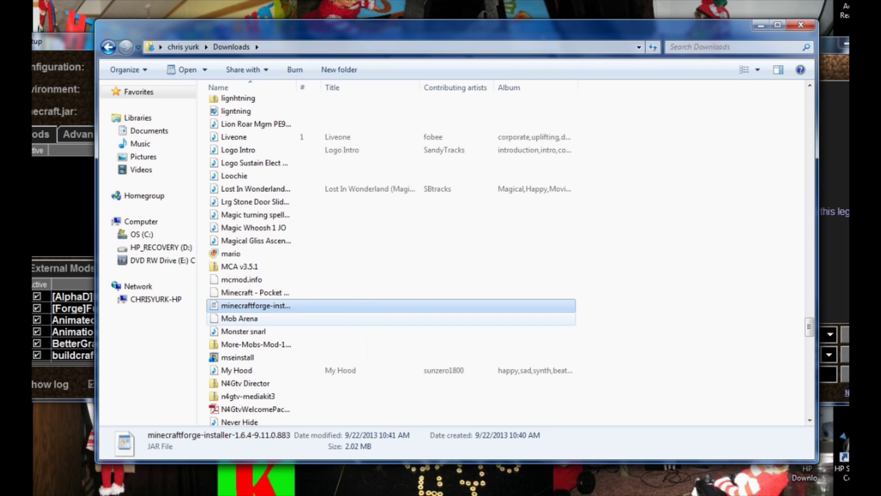
key("F2")
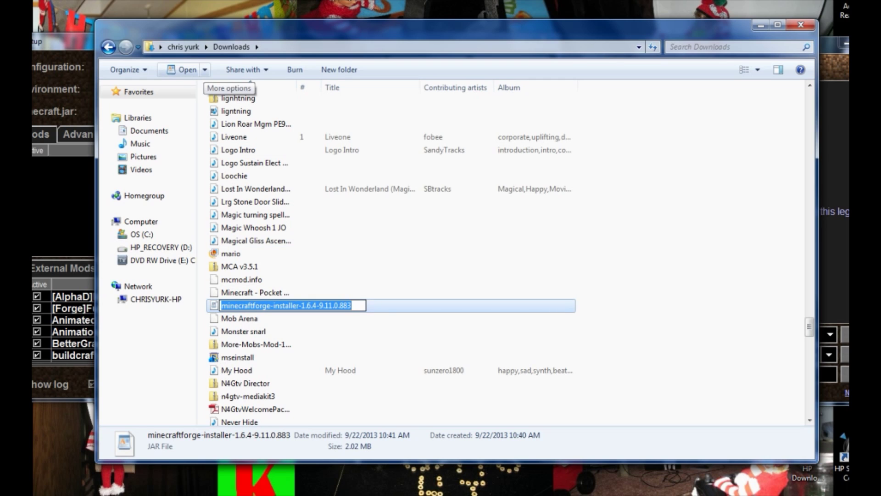
left_click(206, 69)
left_click(205, 70)
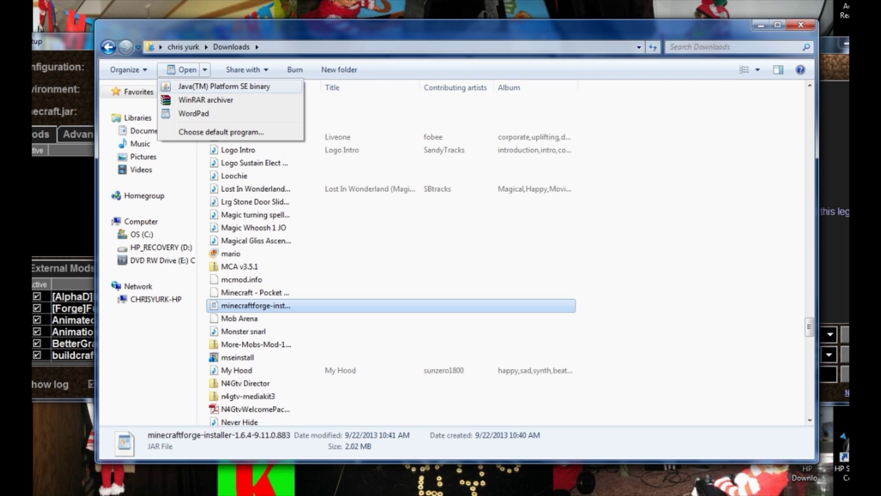
left_click(224, 87)
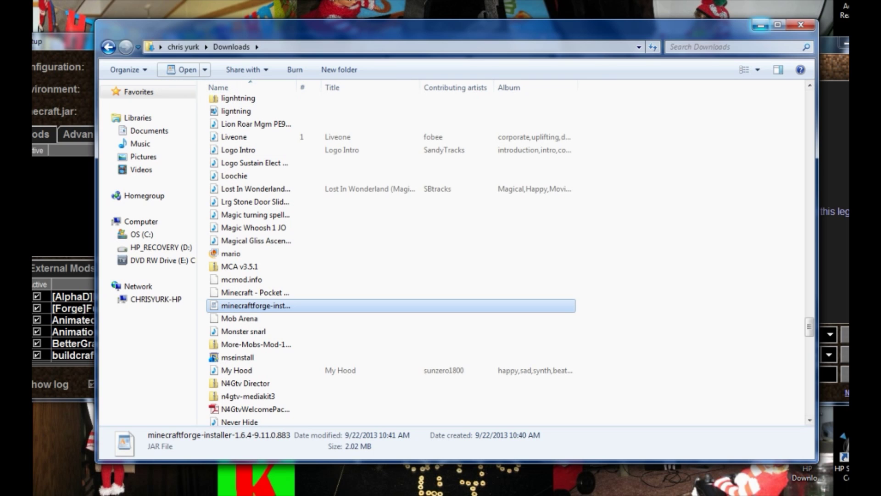
left_click(760, 24)
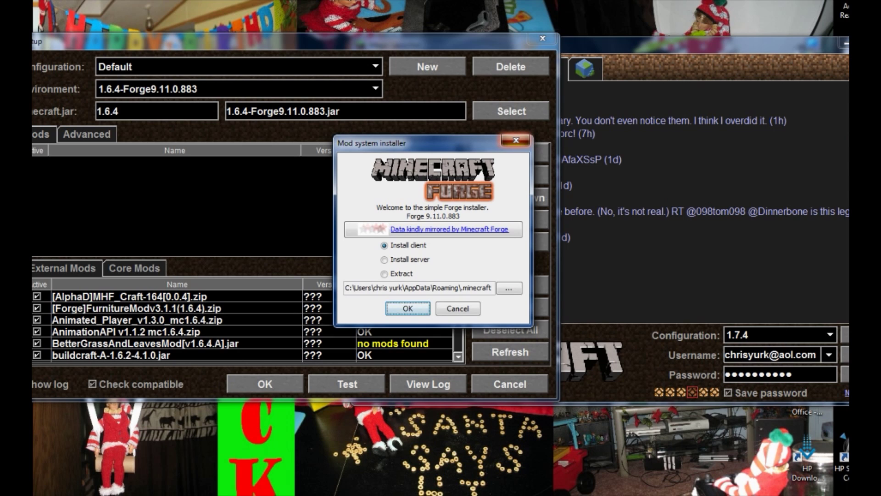
left_click(516, 140)
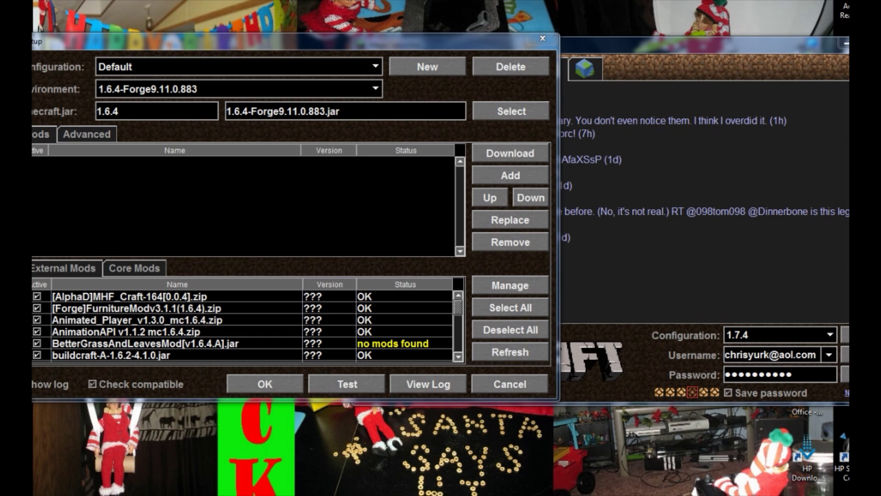
- Switch to the file window showing the AppData Roaming folder
mouse_move(83, 495)
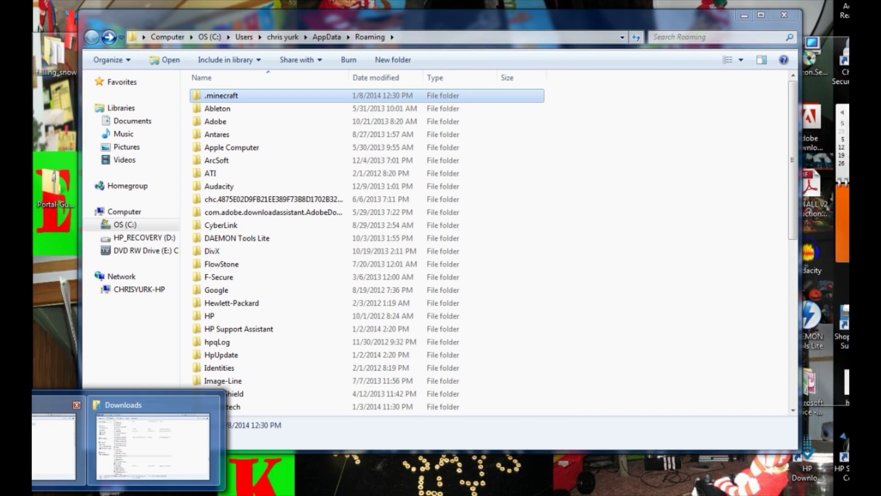
left_click(54, 452)
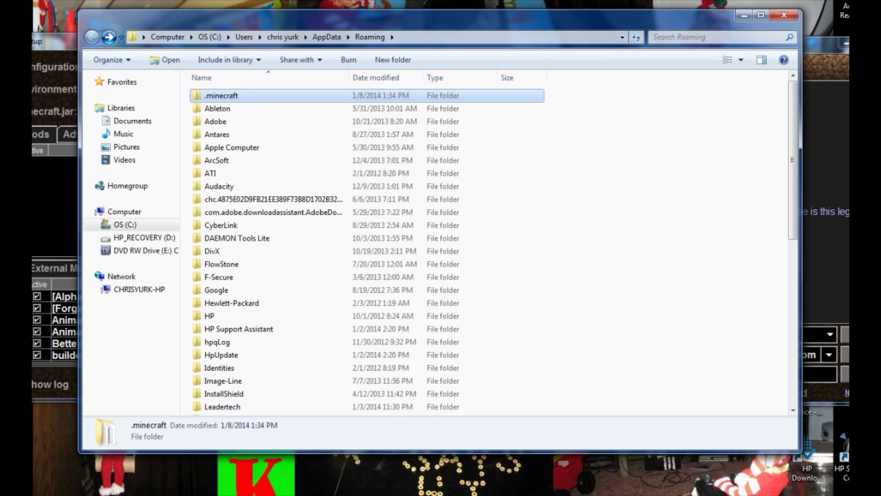
key("super")
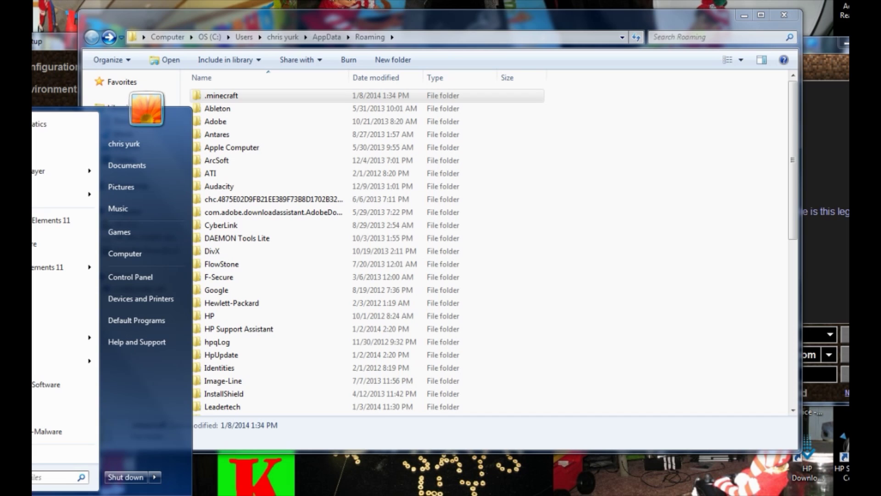
type("%")
type("%")
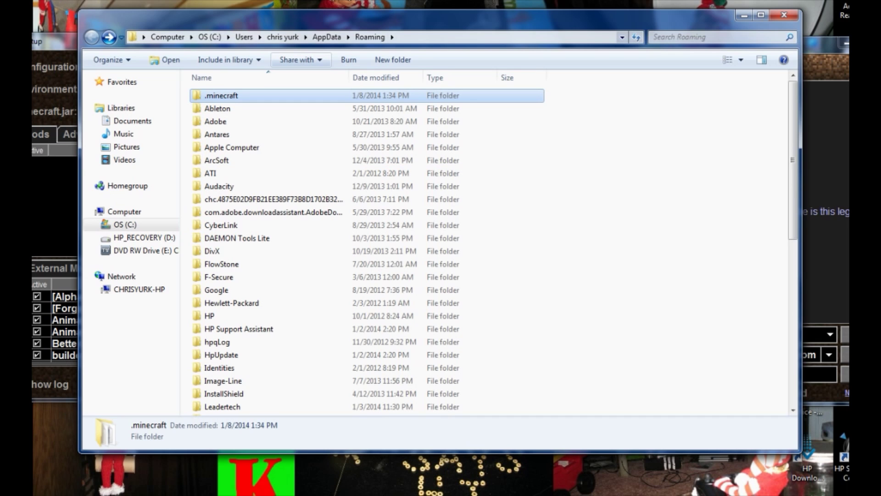
- Open the .minecraft folder inside Roaming and go into its versions folder
mouse_move(793, 159)
left_mouse_down()
mouse_move(792, 326)
mouse_move(793, 159)
left_mouse_up()
key("Return")
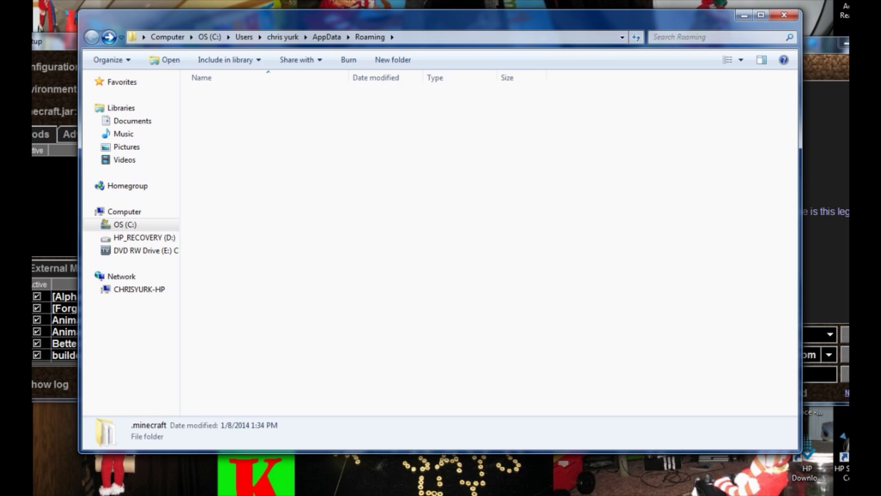
key("Return")
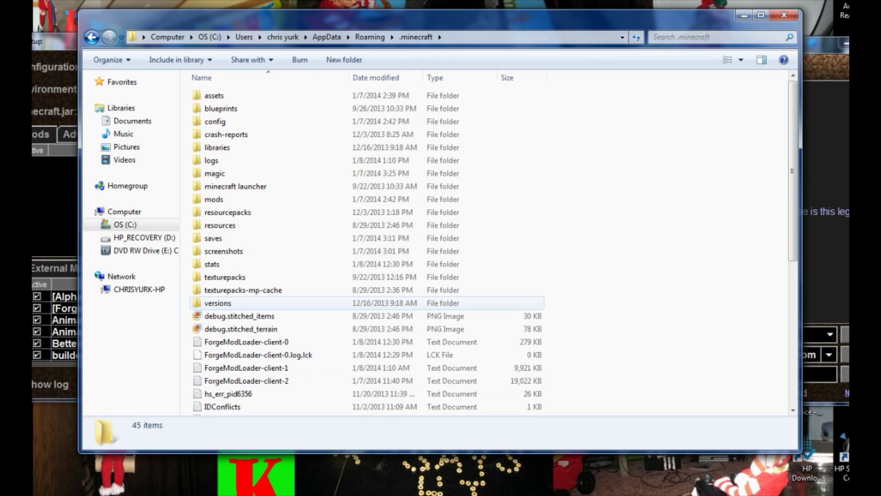
double_click(217, 303)
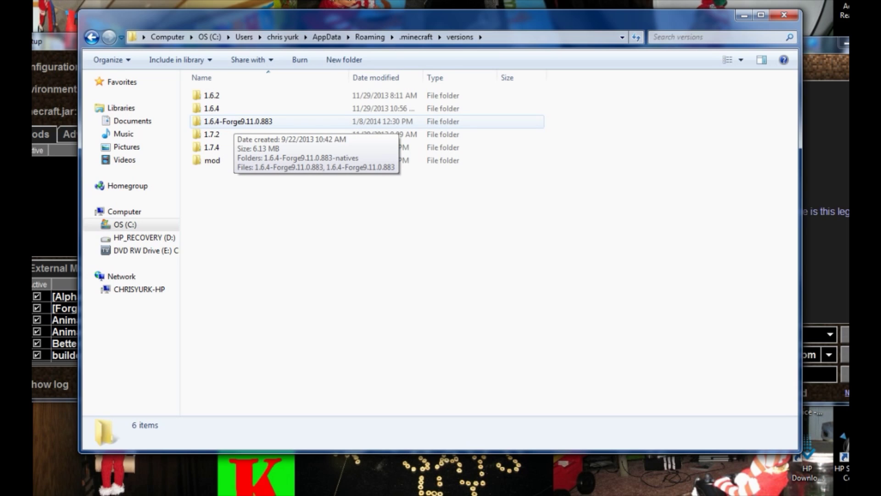
- View the contents of the 1.6.4-Forge9.11.0.883 folder inside versions, and return to the versions folder
double_click(238, 121)
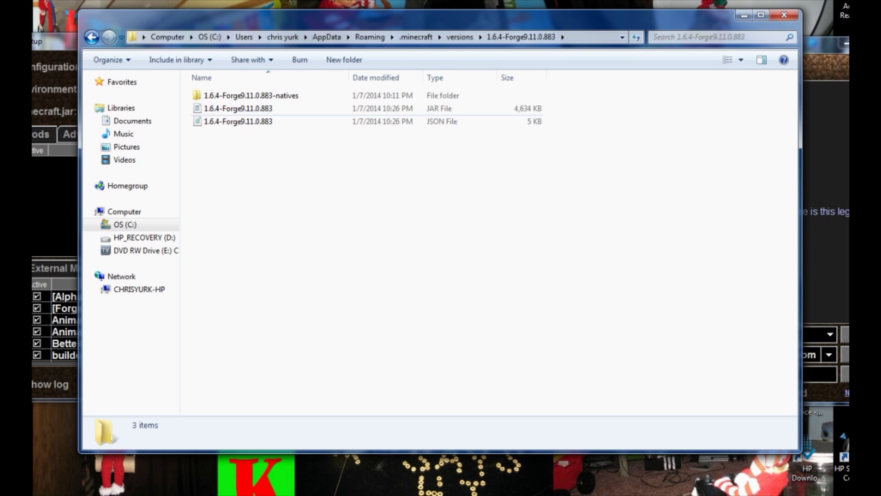
left_click_drag(568, 23, 553, 46)
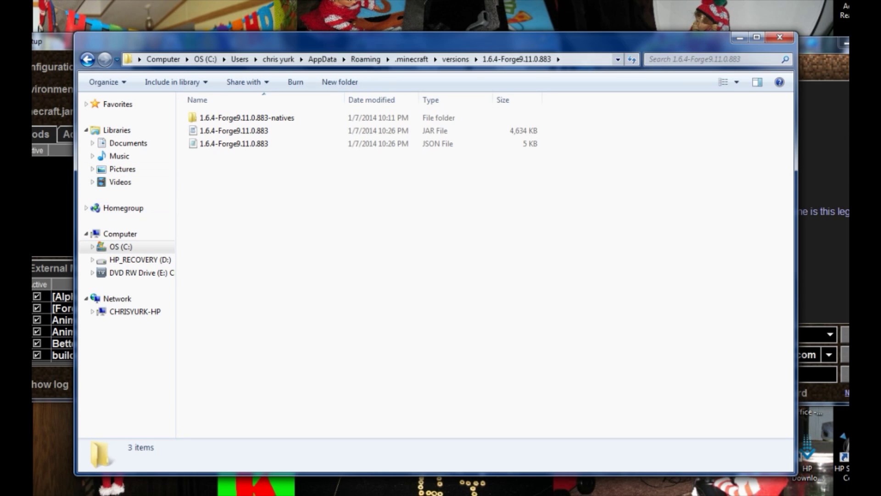
left_click(88, 59)
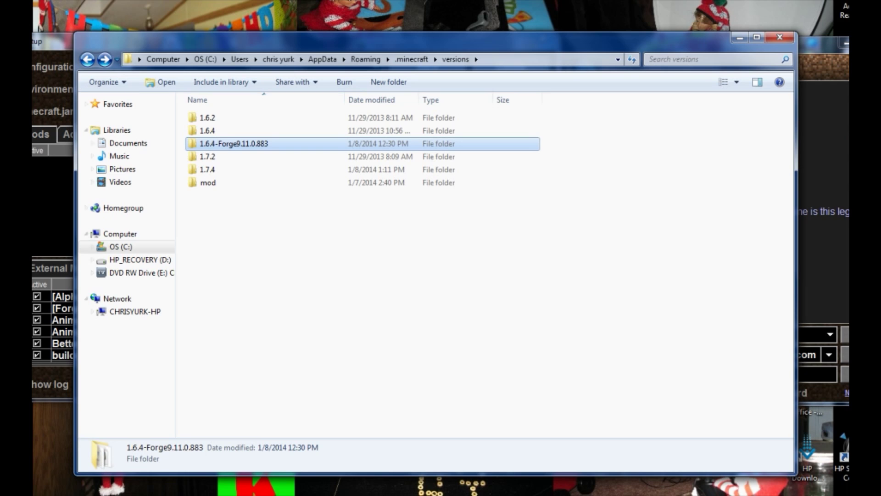
- View the JAR and JSON files in the mod folder inside versions, and return to the versions folder
double_click(208, 182)
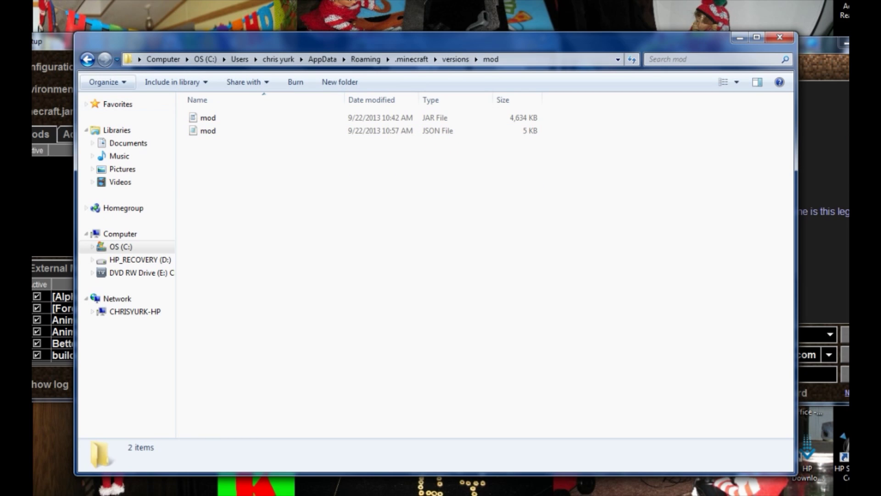
left_click(87, 59)
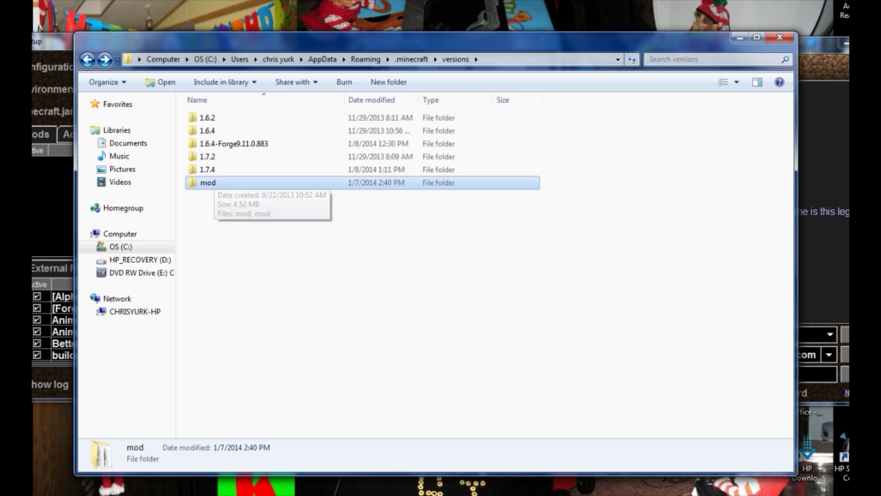
double_click(208, 182)
left_click(87, 59)
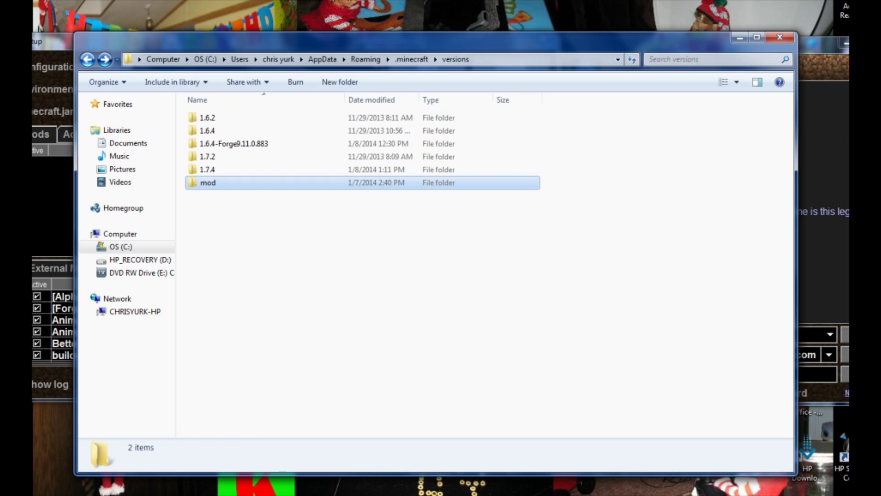
- View the mods folder inside .minecraft, and clear the file window and the other open windows off the desktop
left_click(87, 60)
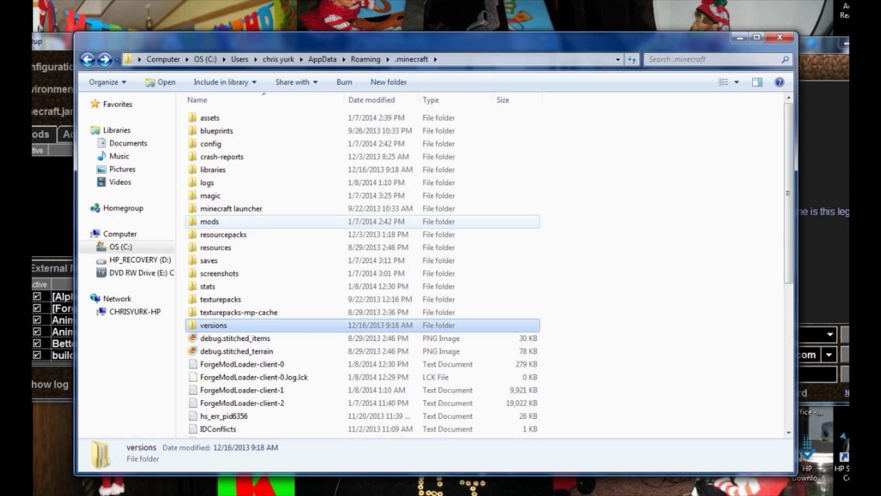
double_click(210, 221)
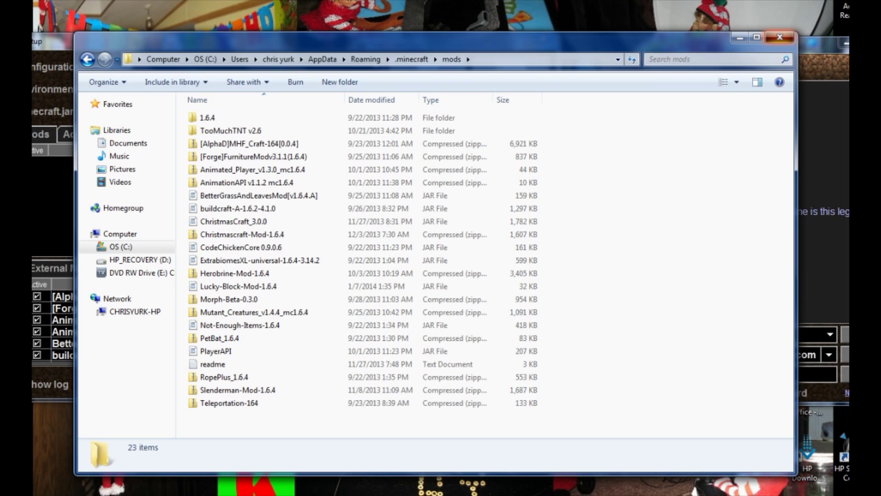
left_click(779, 37)
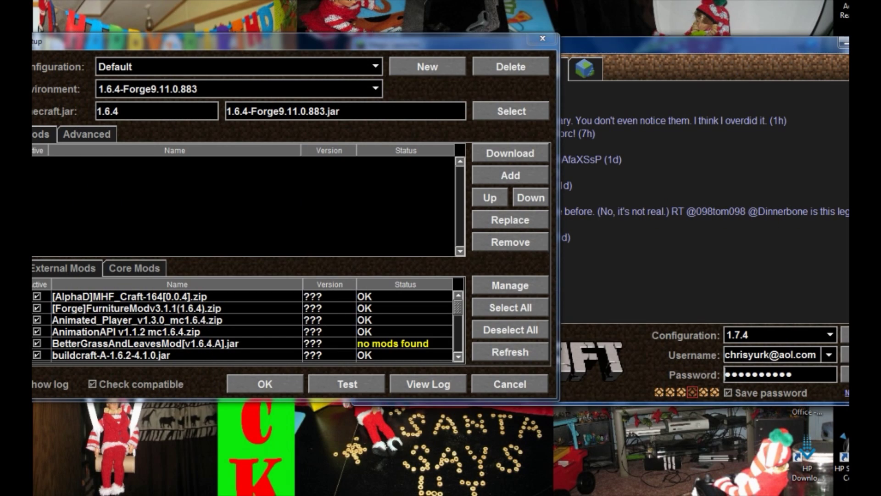
key("super+d")
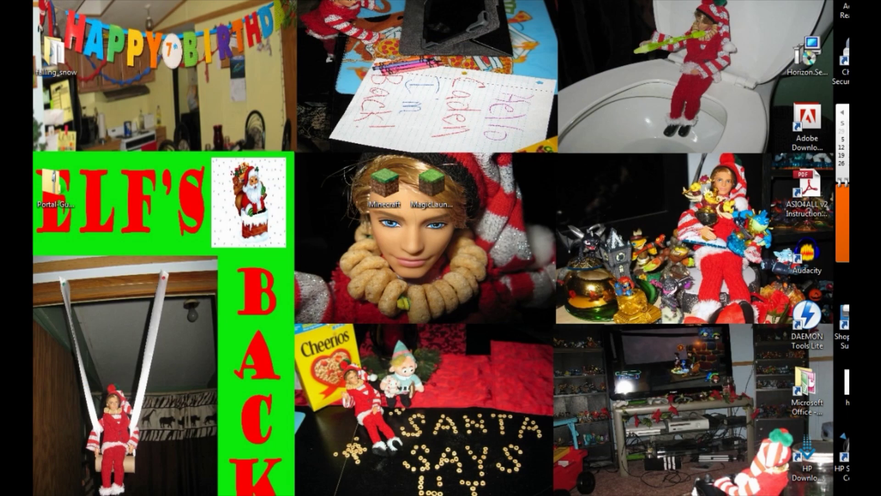
left_click(432, 188)
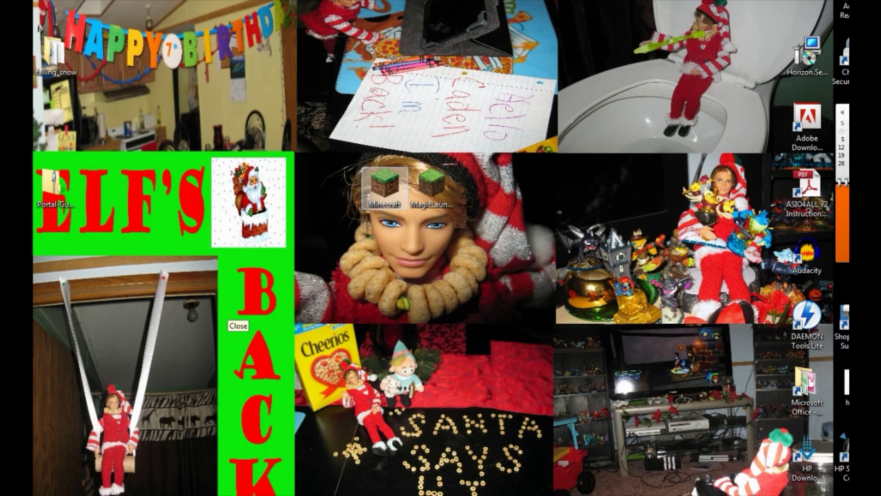
left_click_drag(385, 184, 51, 14)
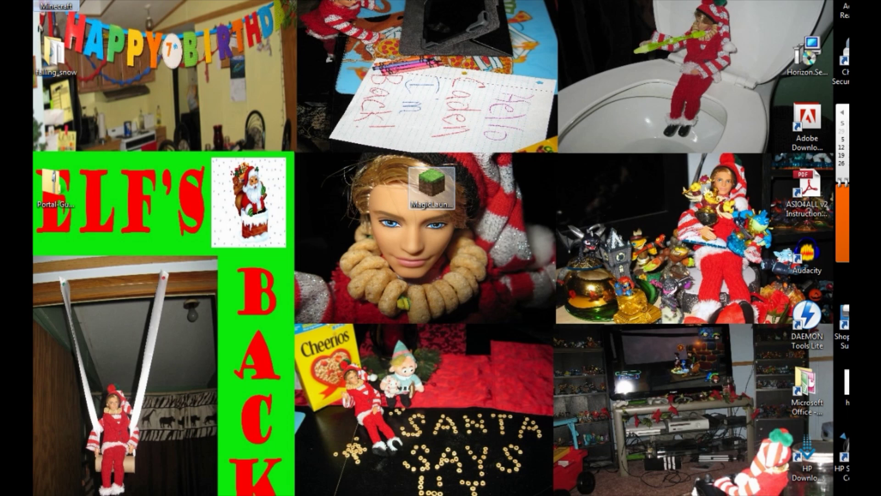
double_click(431, 187)
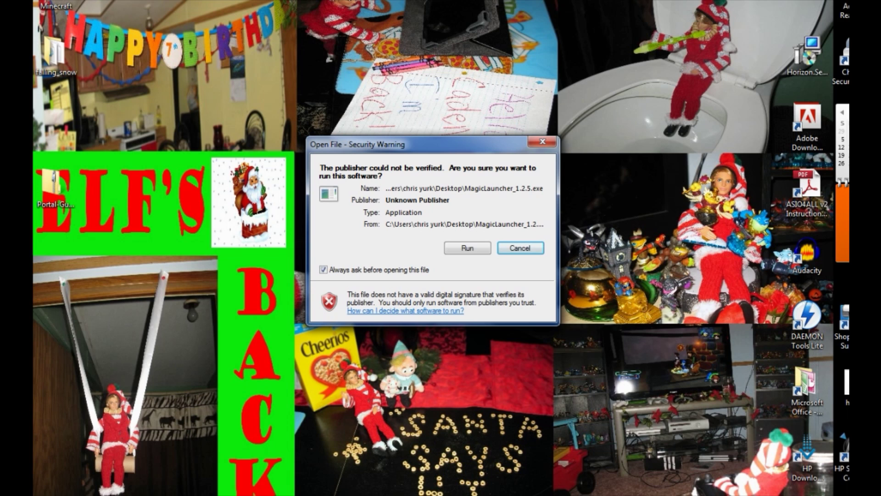
left_click(542, 141)
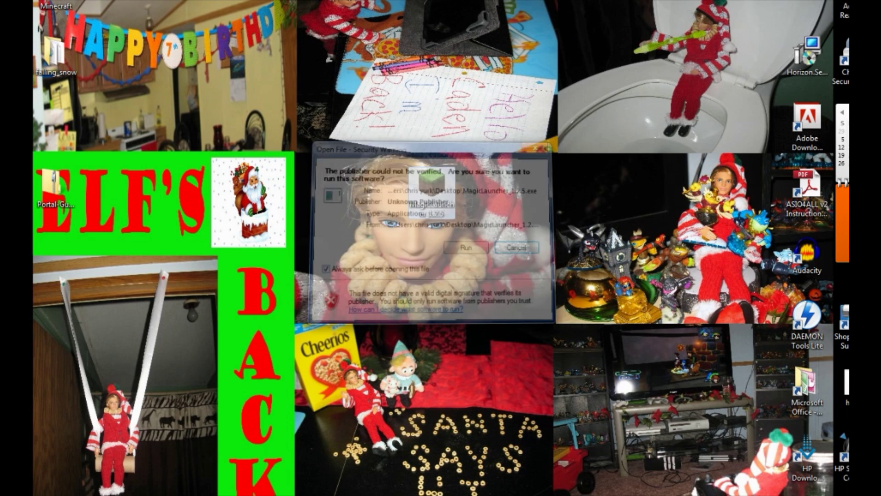
left_click_drag(56, 5, 383, 187)
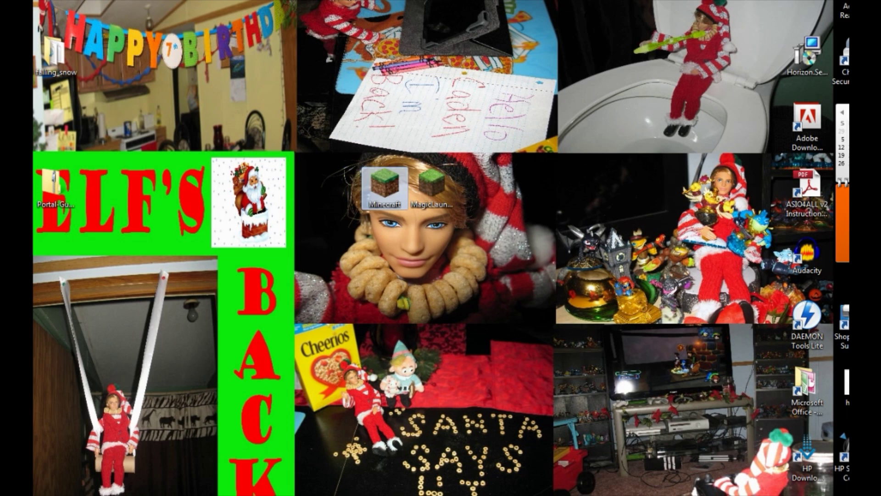
- Run the Minecraft launcher from the desktop and start the game with the Minecraft University profile
double_click(383, 188)
left_click(468, 248)
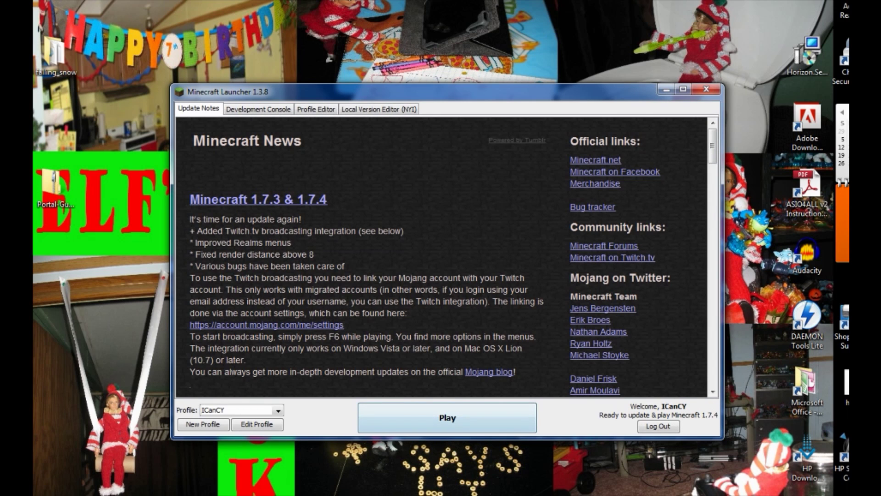
left_click(257, 410)
left_click(257, 409)
left_click(257, 410)
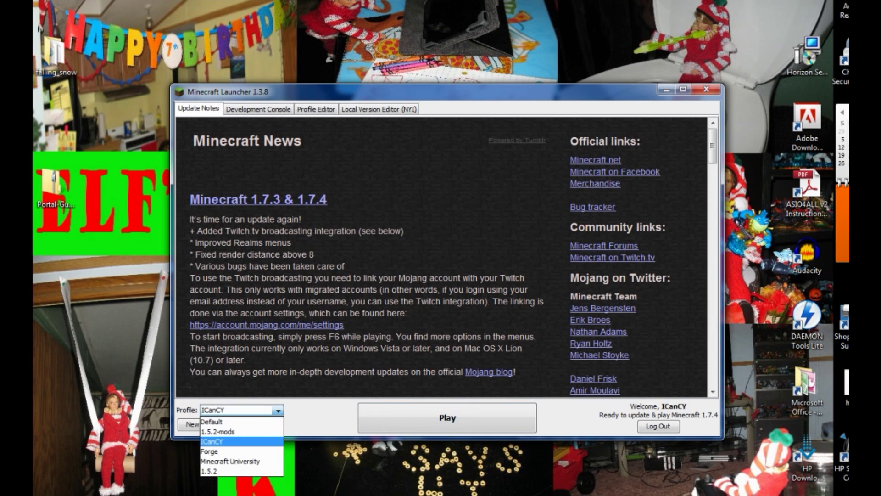
left_click(230, 461)
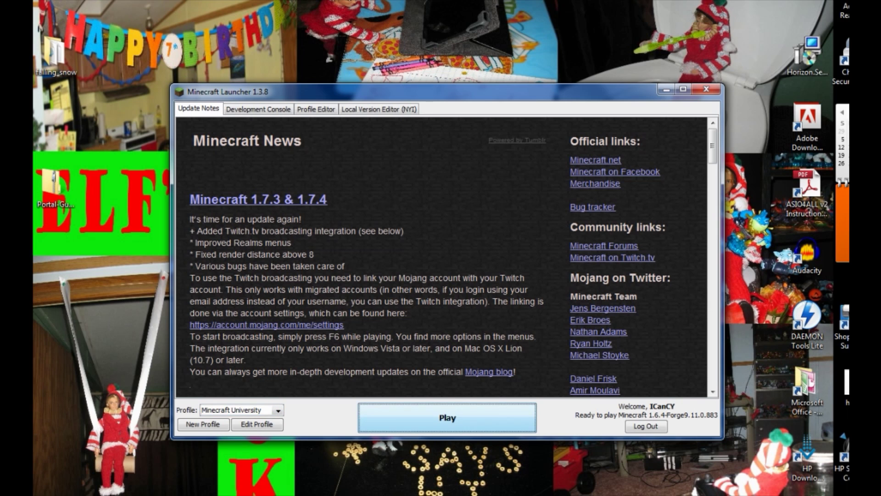
left_click(447, 417)
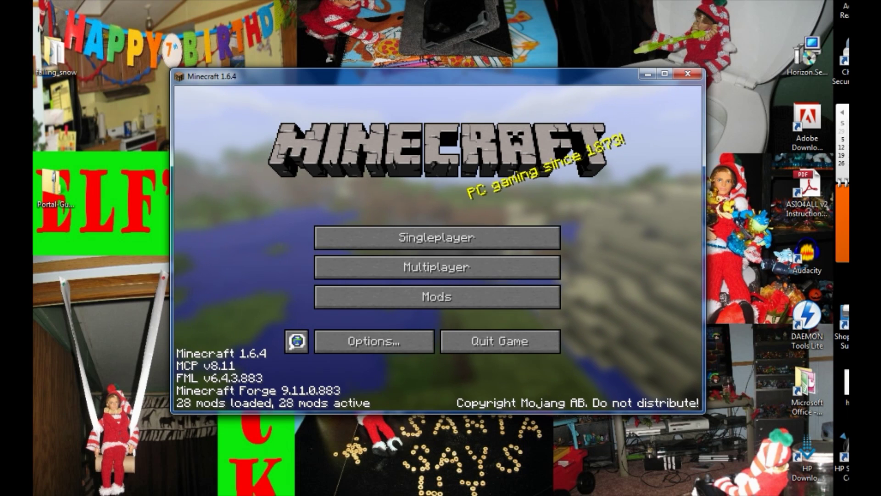
- Examine the whole list of loaded mods from the Minecraft 1.6.4 title screen, and close the game
left_click_drag(449, 80, 456, 50)
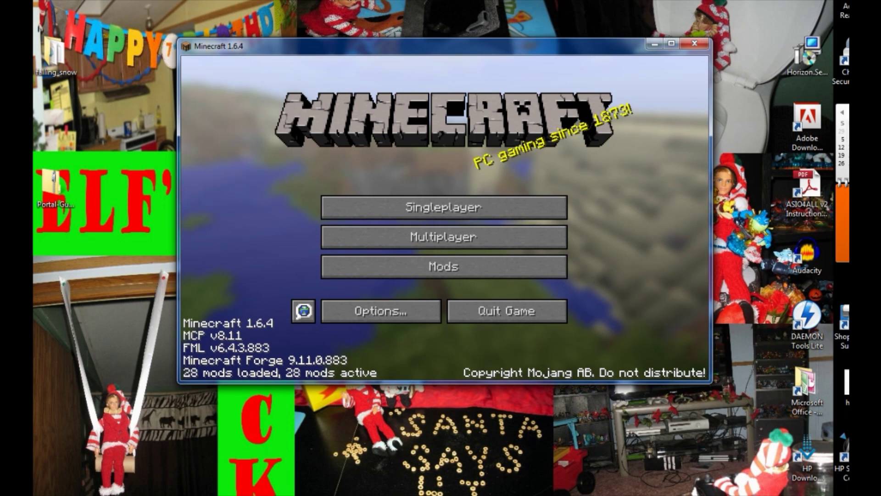
left_click_drag(455, 45, 452, 56)
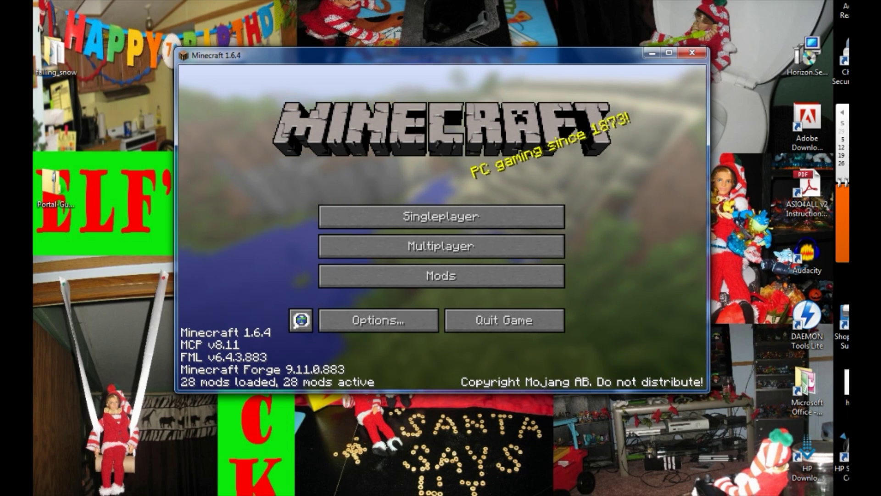
left_click(441, 275)
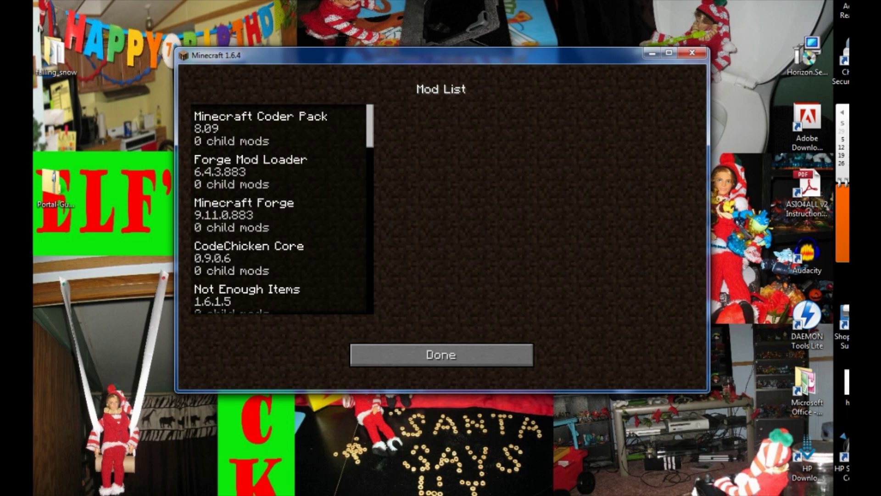
scroll(282, 209, "down", 20)
scroll(282, 209, "up", 15)
scroll(282, 209, "down", 5)
scroll(282, 209, "up", 5)
scroll(282, 209, "down", 6)
scroll(282, 209, "up", 8)
scroll(282, 209, "down", 12)
scroll(282, 209, "up", 10)
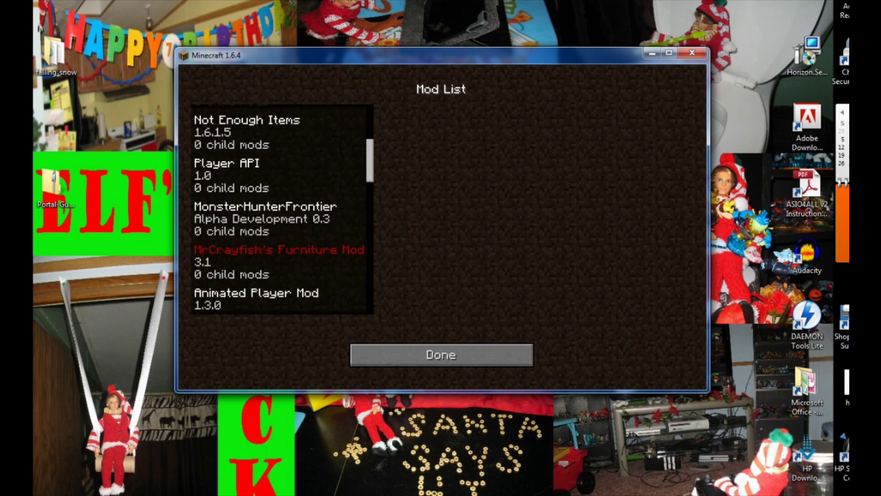
scroll(282, 209, "up", 3)
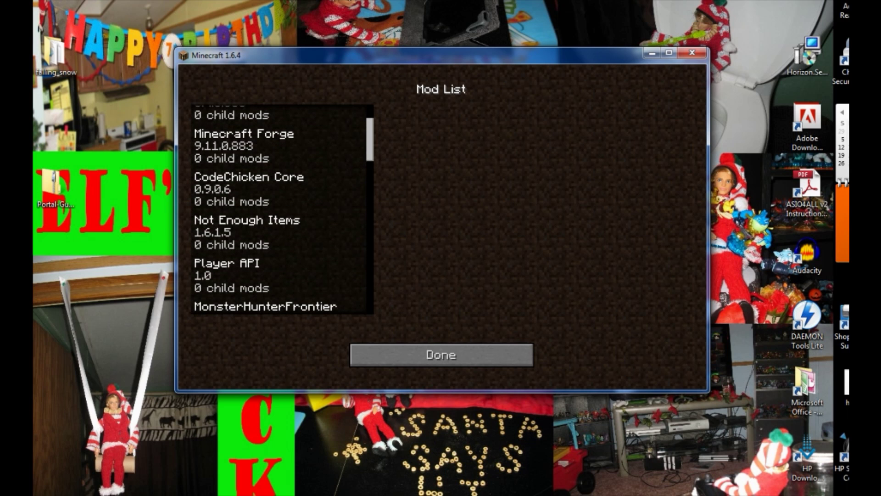
scroll(282, 209, "down", 1)
scroll(283, 209, "down", 3)
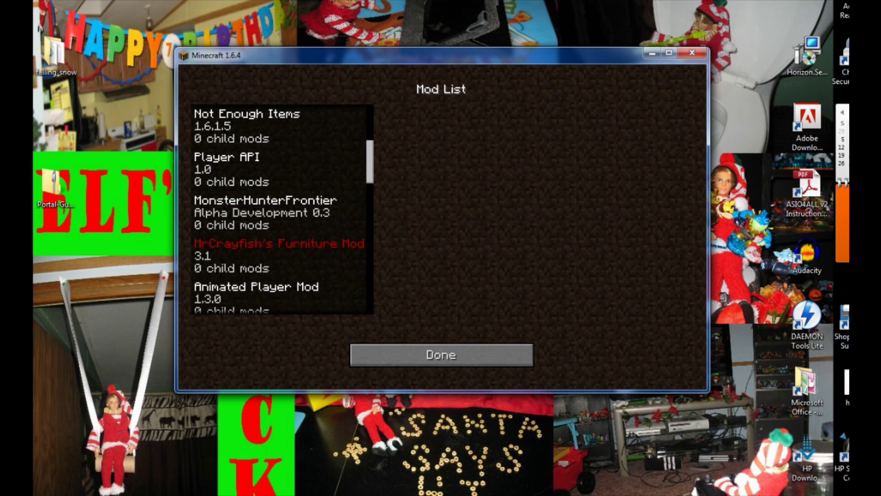
scroll(282, 209, "down", 2)
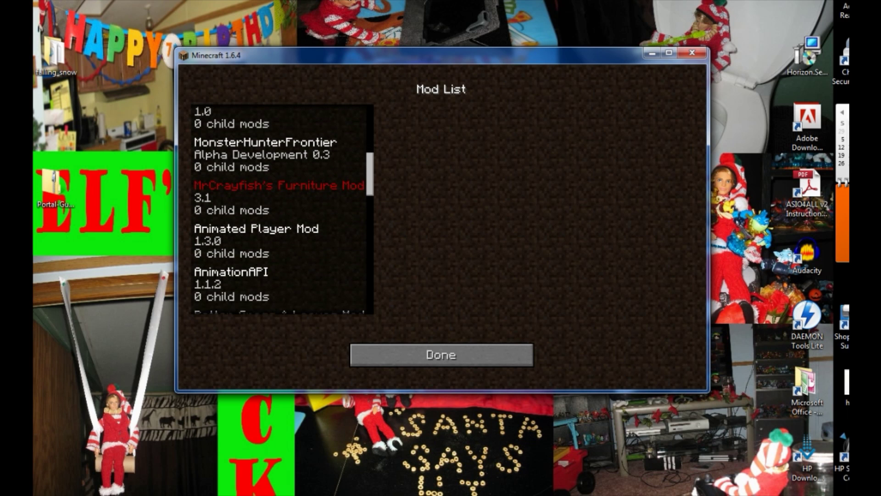
scroll(282, 209, "up", 1)
scroll(282, 209, "up", 5)
scroll(282, 208, "down", 10)
scroll(282, 208, "down", 4)
scroll(283, 209, "up", 12)
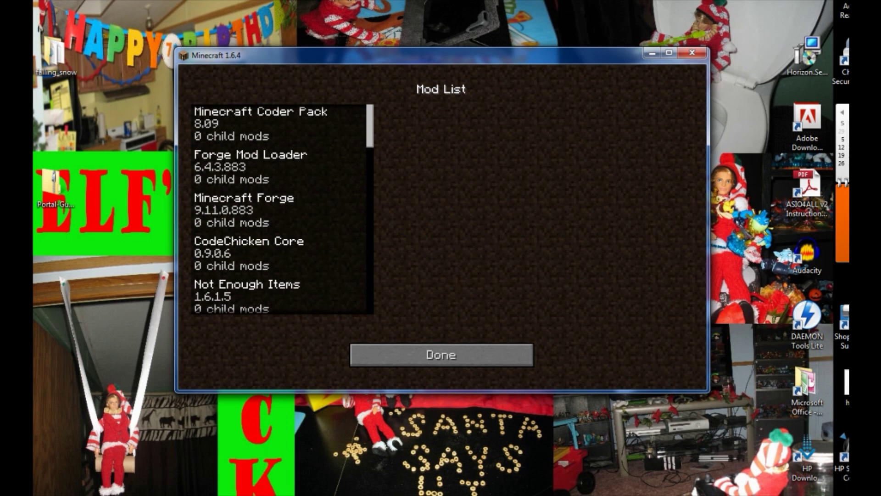
scroll(282, 209, "up", 1)
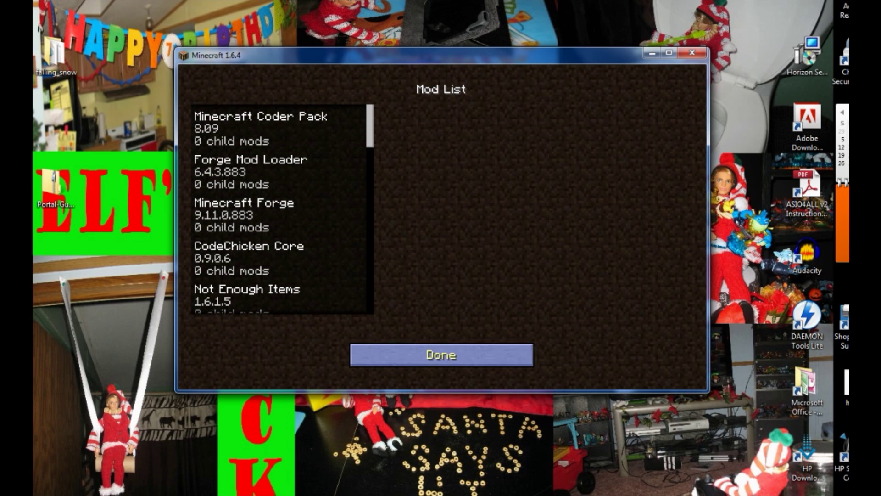
scroll(282, 208, "down", 14)
scroll(282, 209, "up", 16)
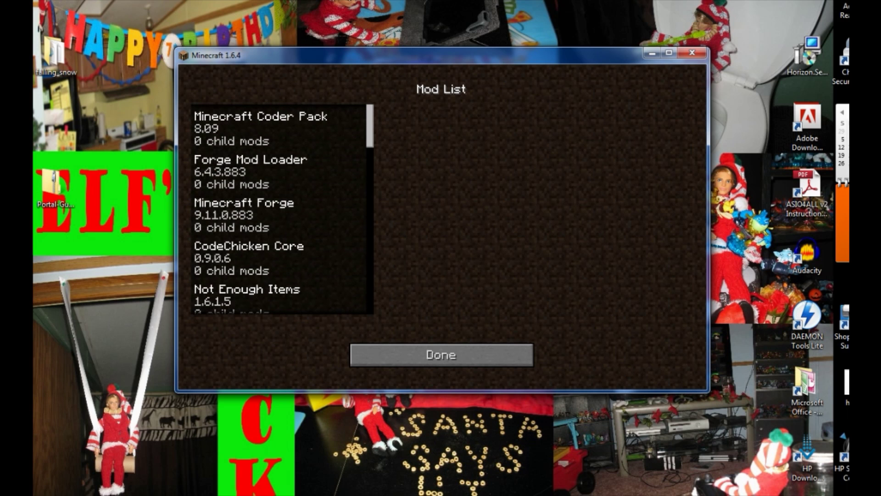
scroll(282, 209, "down", 2)
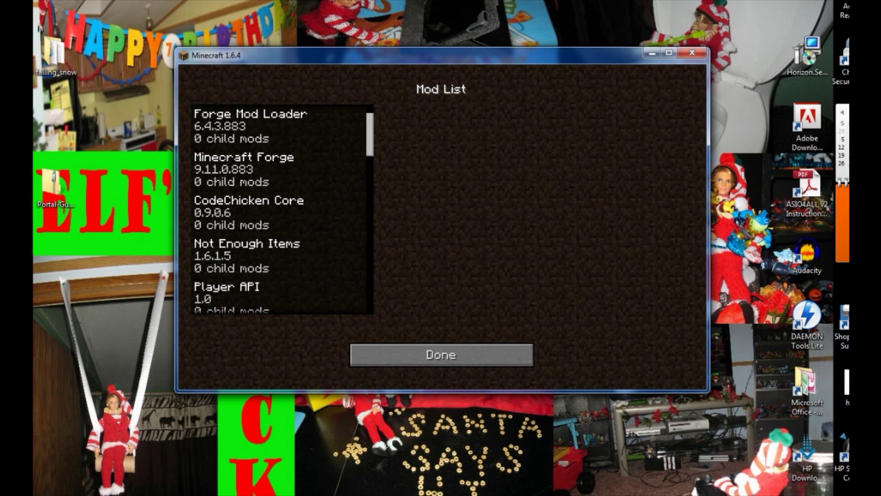
scroll(282, 209, "down", 14)
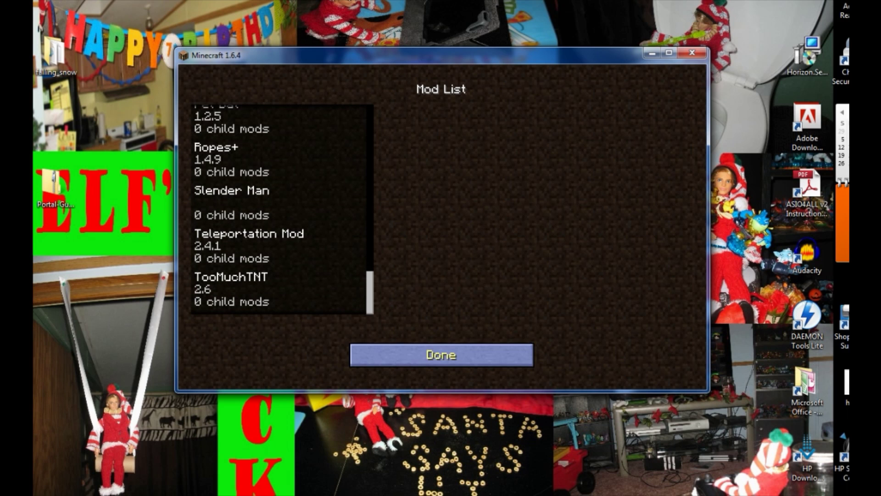
key("Escape")
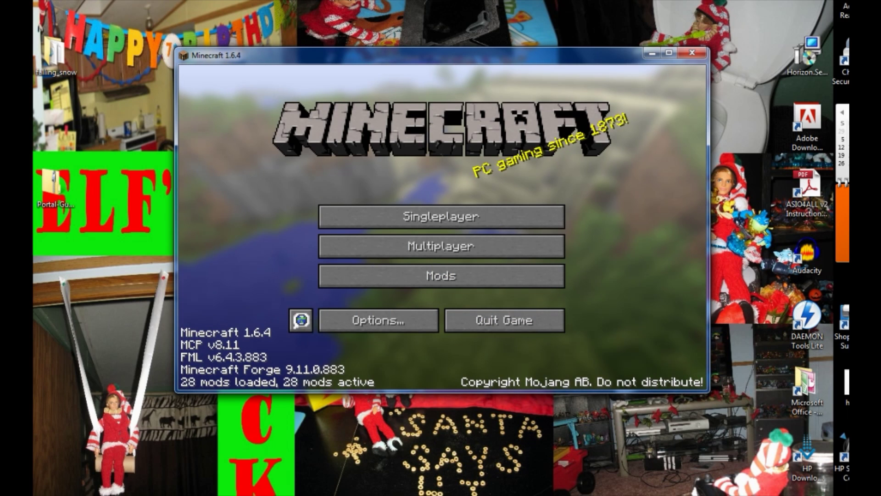
key("alt+F4")
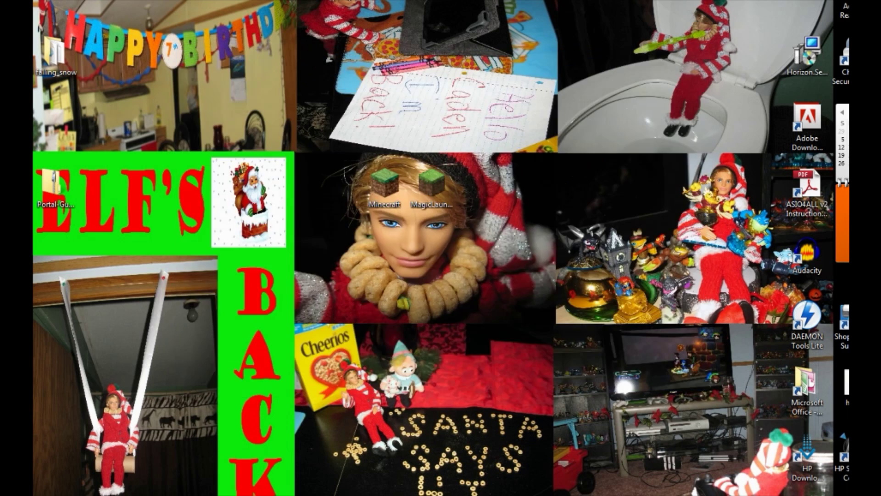
- Run Magic Launcher from the desktop, allowing the unverified program to start, and open its Setup window
double_click(432, 187)
left_click(466, 248)
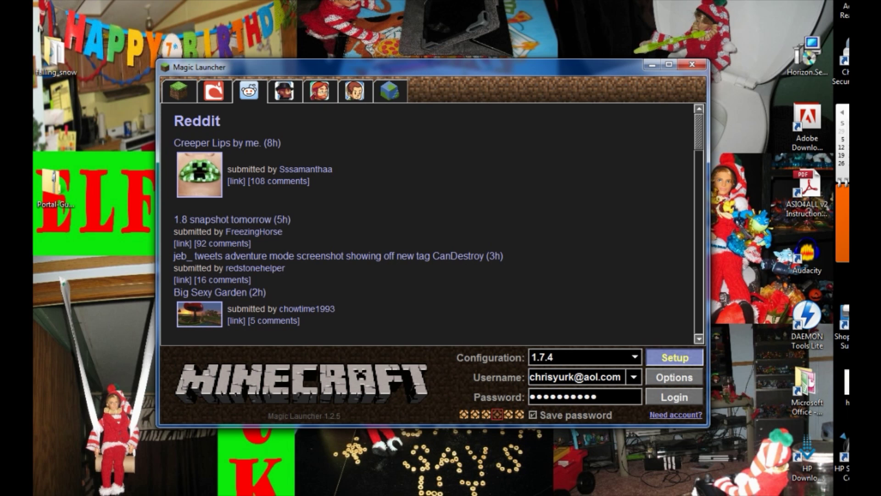
left_click(674, 357)
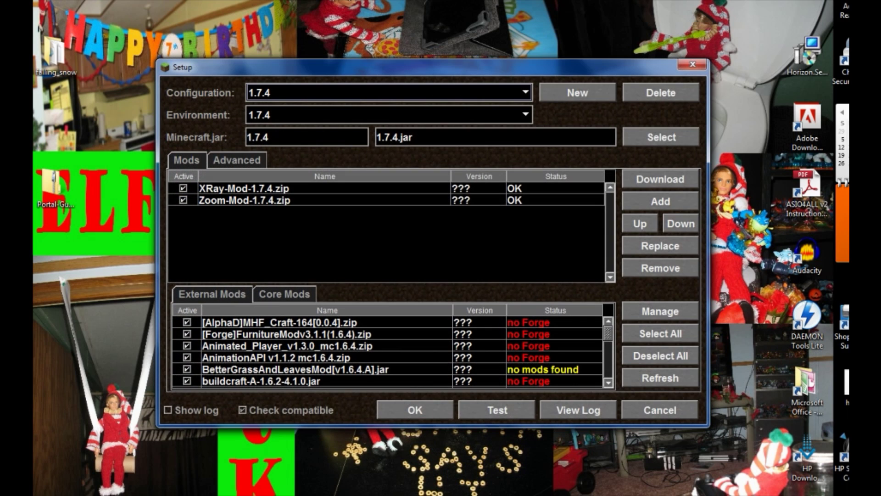
- Switch the Setup window to the 1.6.4 configuration
left_click(525, 93)
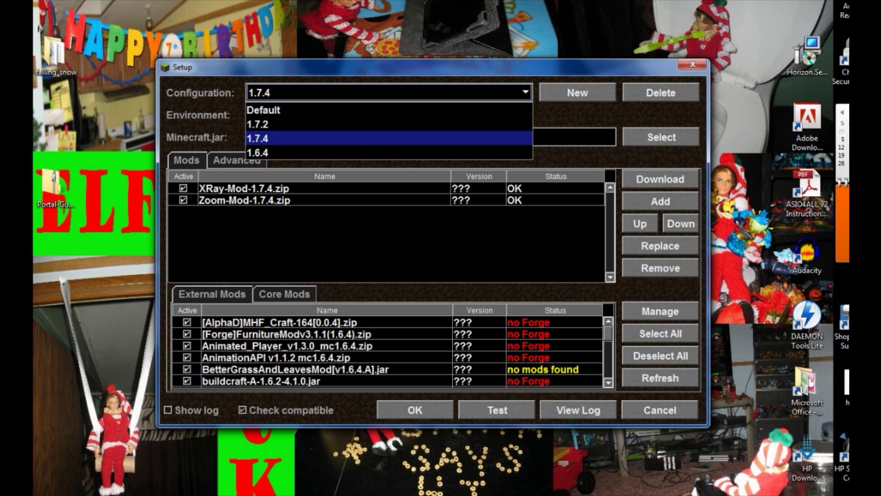
key("Down")
key("Return")
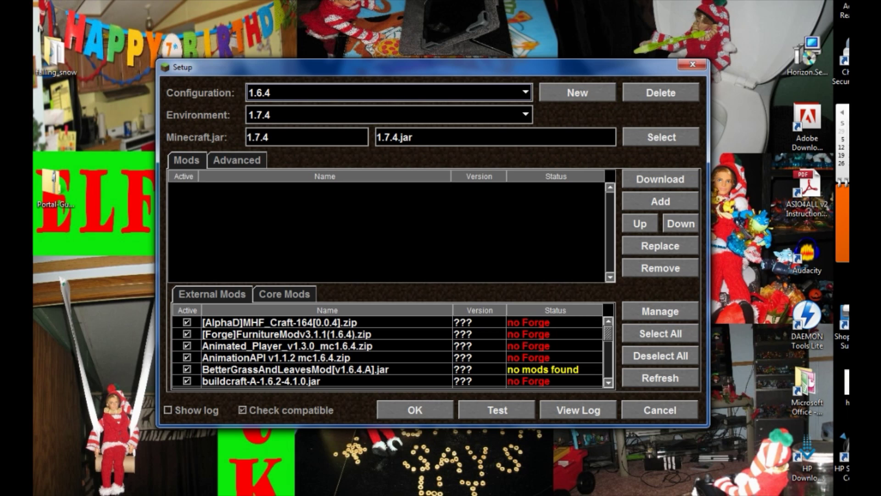
key("alt+Down")
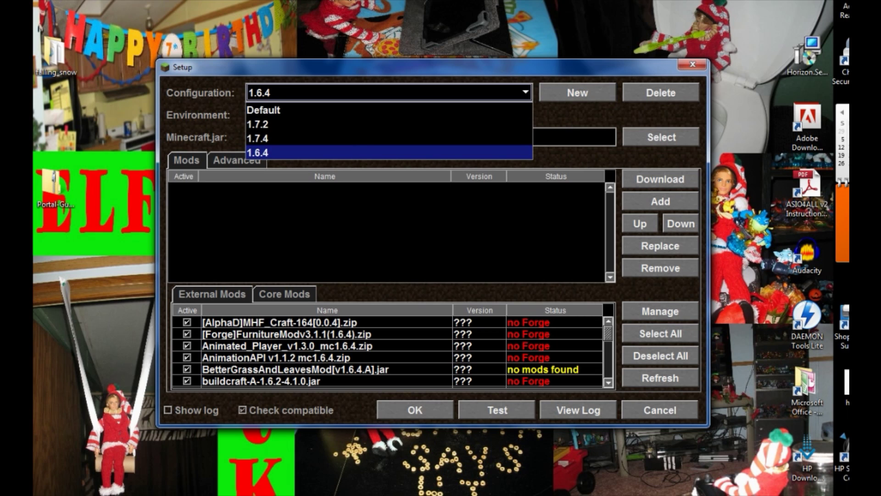
left_click(660, 92)
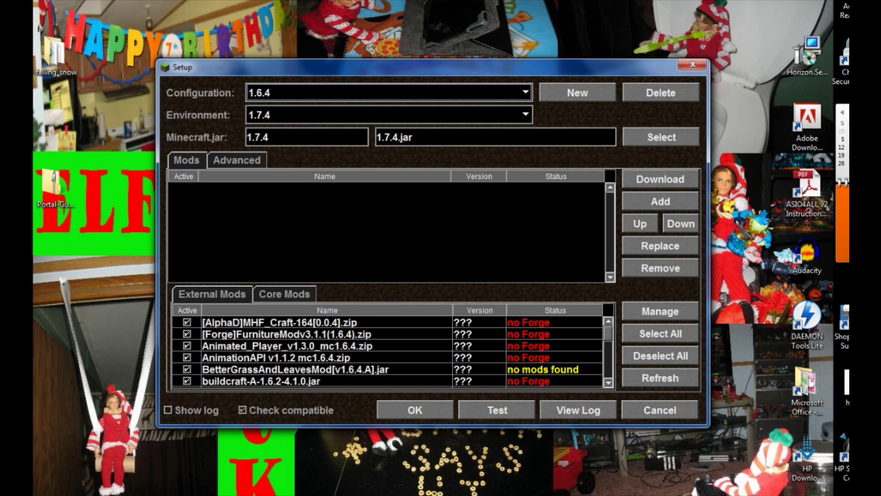
key("alt+Down")
key("Escape")
- Set the environment of the 1.6.4 configuration to 1.6.4-Forge9.11.0.883
left_click(525, 115)
key("Down")
key("Down")
key("Down")
key("Down")
key("Down")
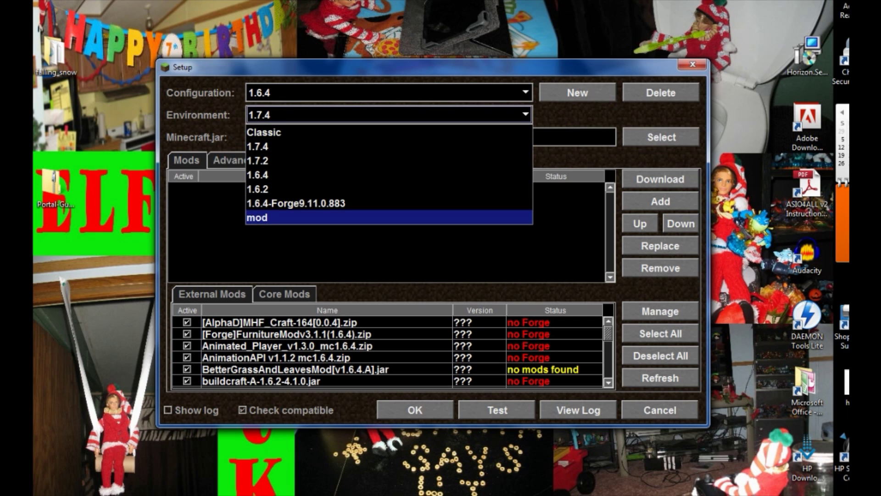
key("Up")
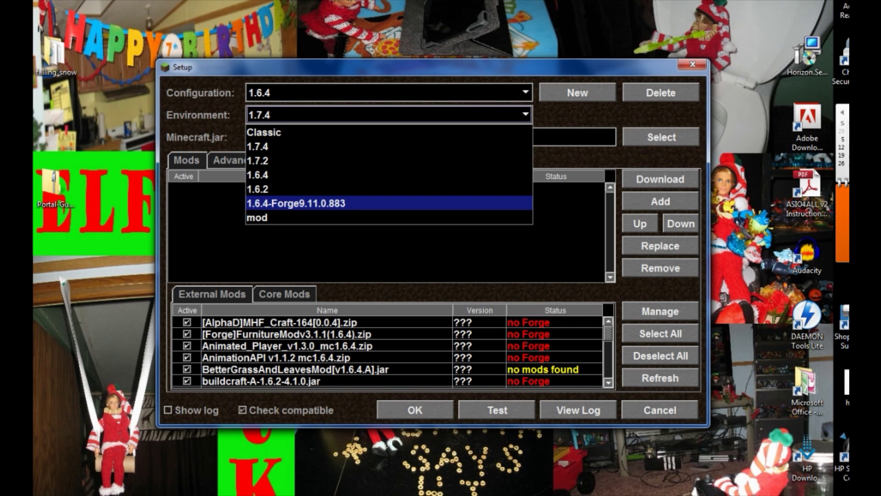
key("Return")
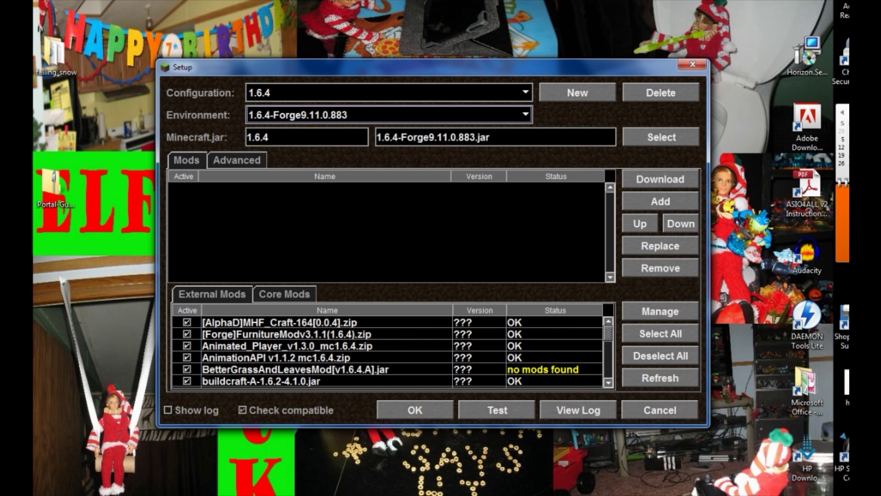
- Examine the status of every external mod listed for the 1.6.4 configuration
scroll(388, 352, "down", 1)
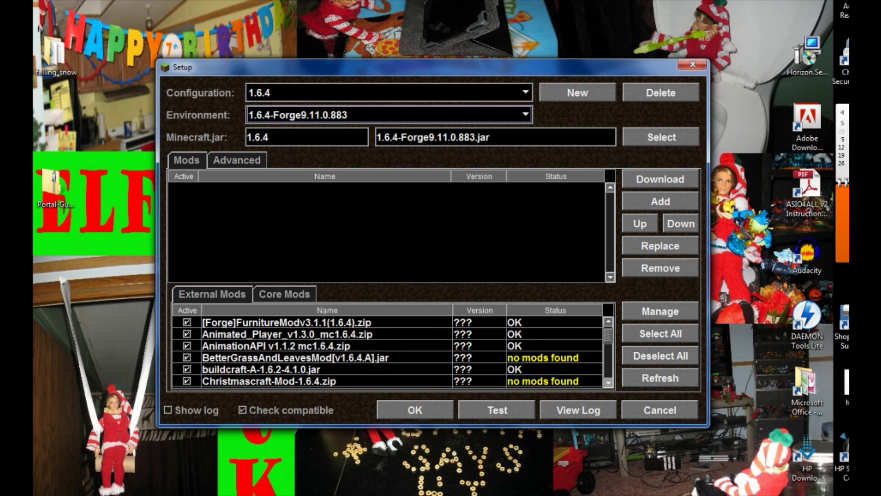
scroll(388, 351, "down", 5)
scroll(387, 351, "down", 2)
scroll(388, 351, "up", 1)
scroll(387, 351, "down", 5)
scroll(388, 351, "up", 12)
scroll(388, 351, "down", 11)
scroll(388, 351, "up", 12)
scroll(387, 351, "down", 15)
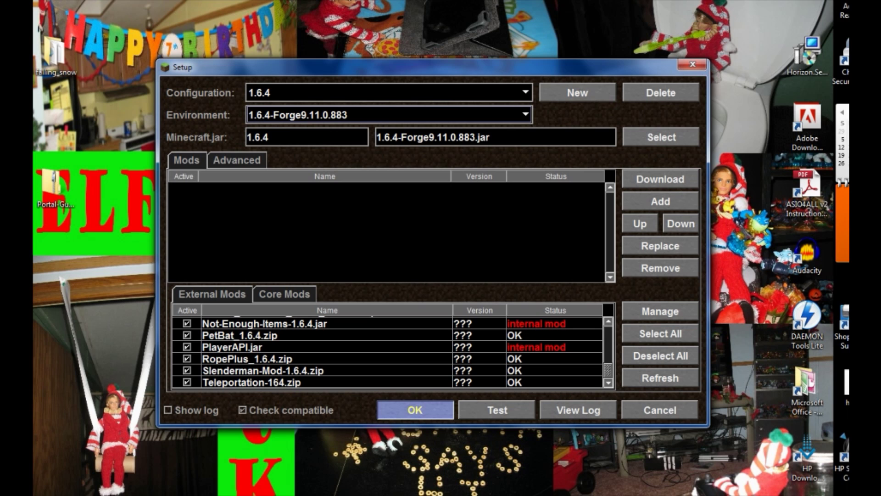
- Accept the setup, log in to start Minecraft with the 1.6.4 configuration, and move the game window higher on the desktop
left_click(415, 409)
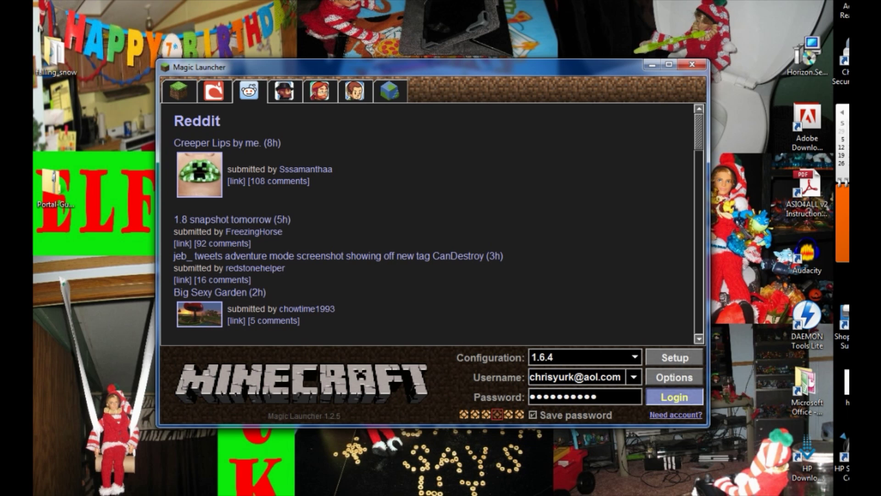
left_click(674, 396)
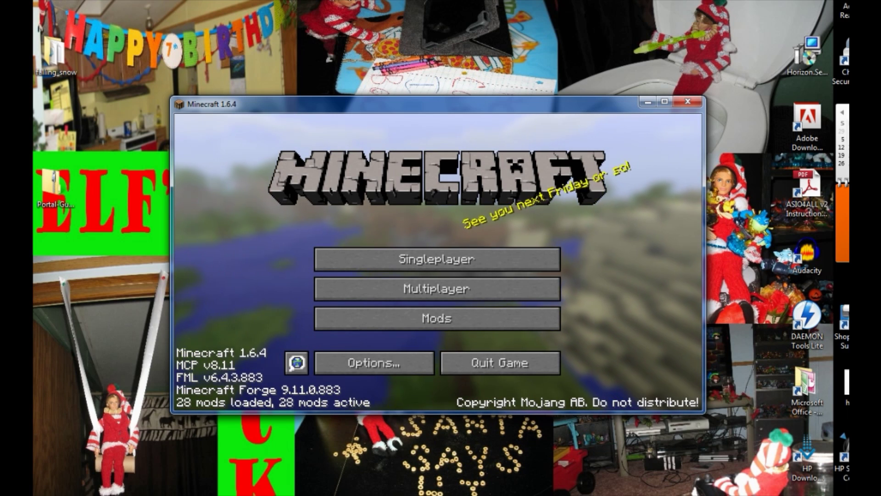
left_click_drag(436, 105, 429, 59)
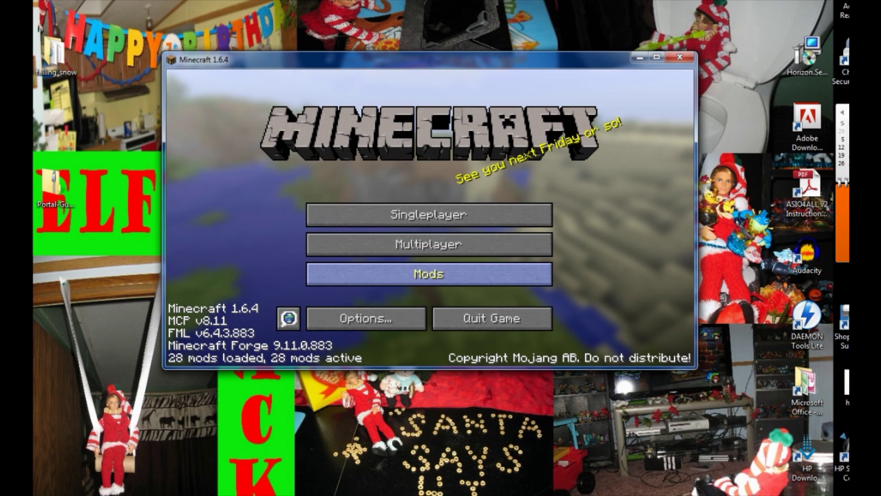
- Look through the list of loaded mods from the title screen and return to it
left_click(428, 274)
left_click_drag(357, 128, 358, 181)
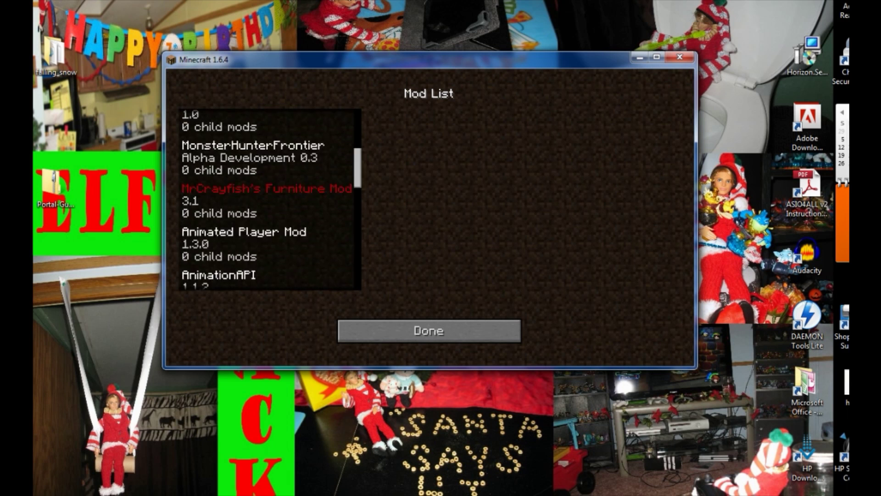
scroll(270, 200, "up", 5)
left_click(429, 330)
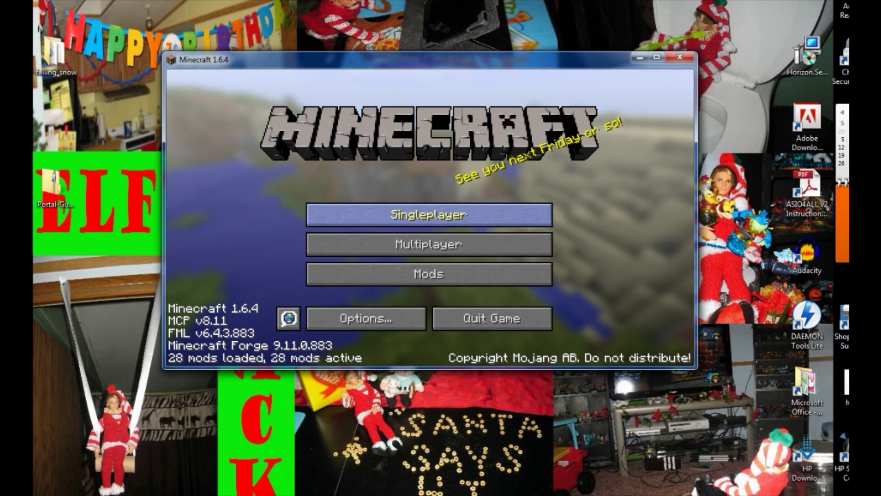
- Load a saved singleplayer world and walk forward through the forest
left_click(426, 213)
left_click(331, 313)
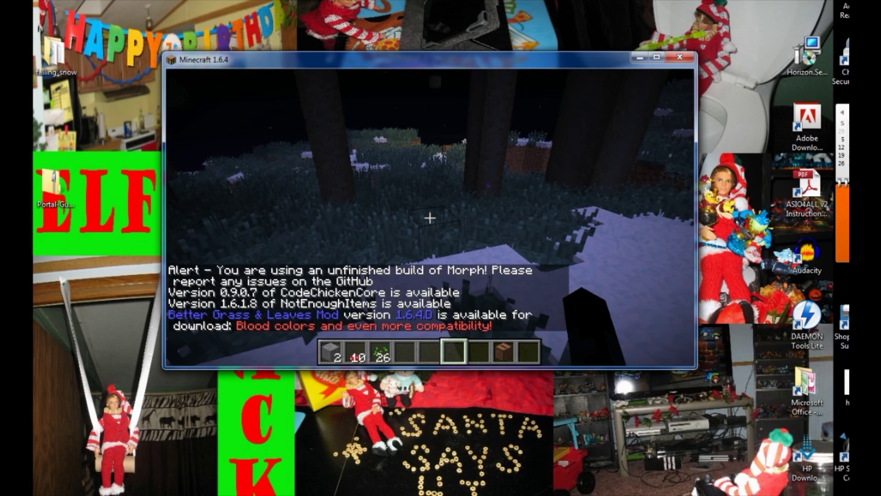
key("w")
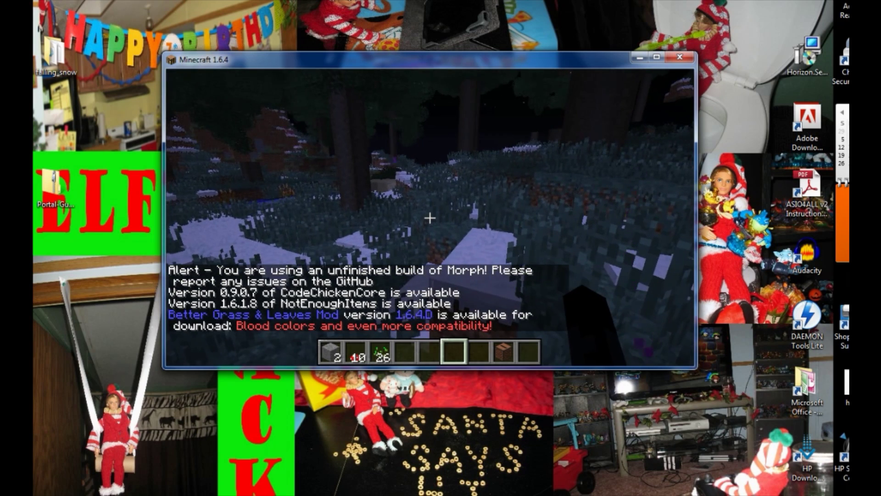
- Browse the Morph mod's list of available creature forms, such as Zombie, Spider and Enderman
key("bracketleft")
key("bracketleft")
key("bracketleft")
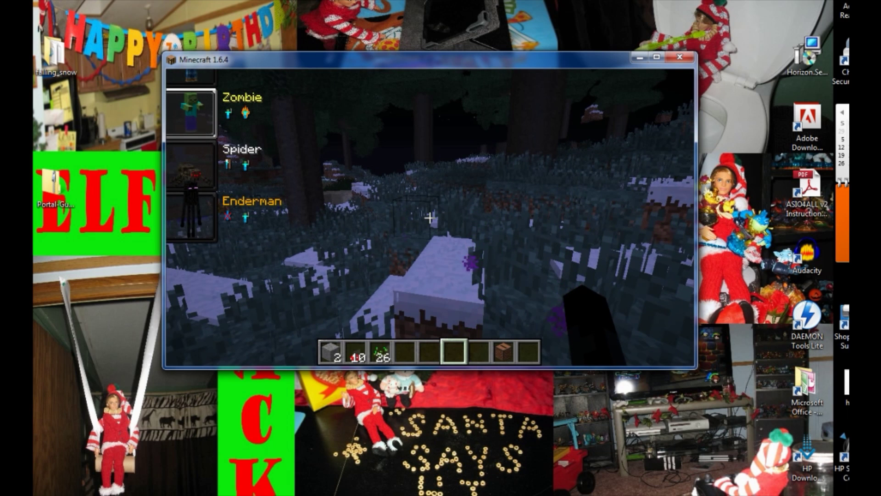
key("bracketright")
key("bracketright")
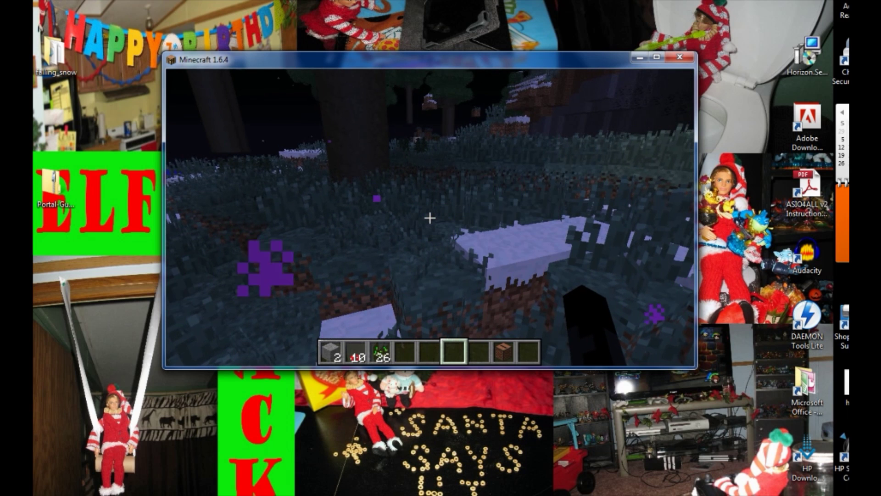
- Open the creative inventory in the game world
key("e")
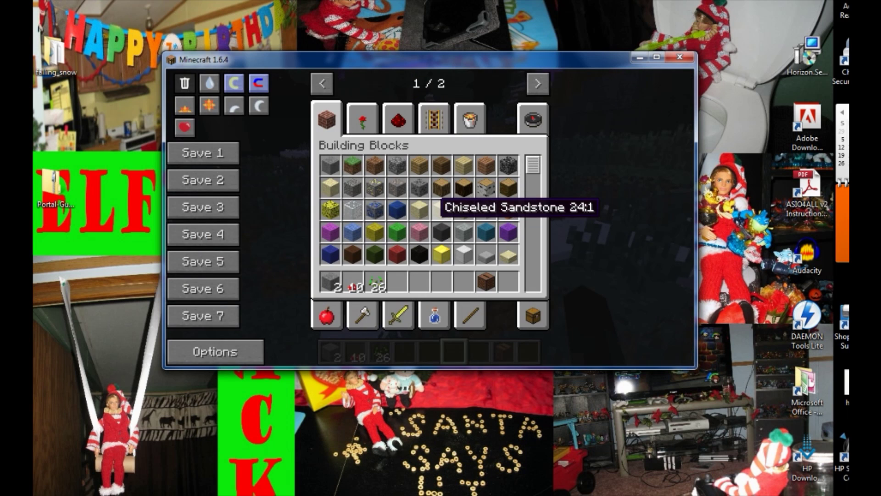